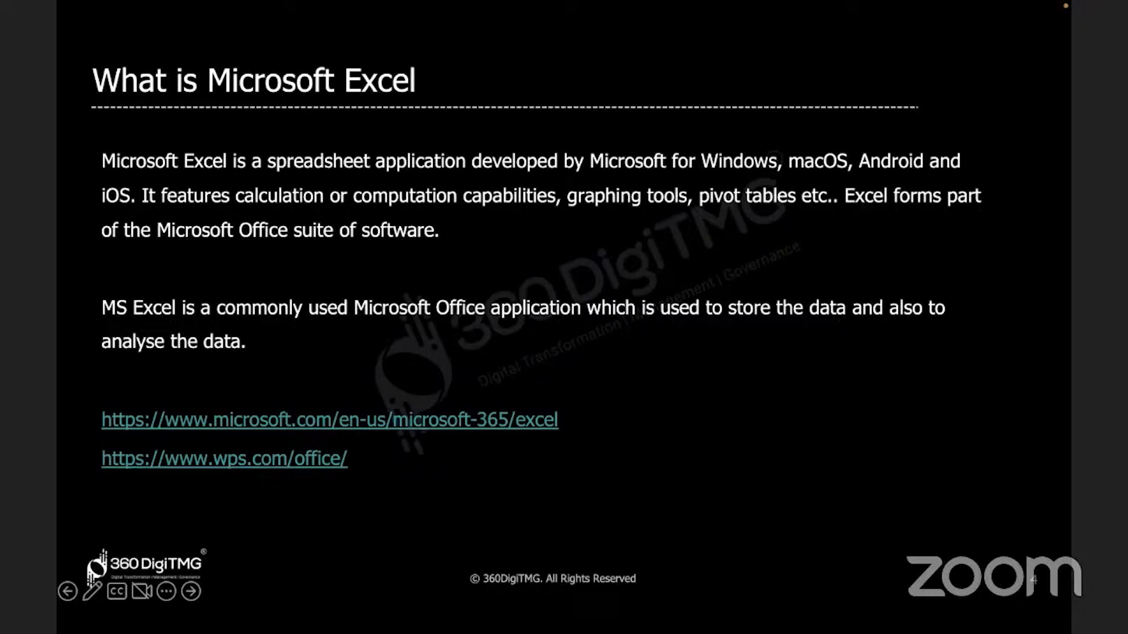
Switch to the Basic Excel Functions workbook in Excel.
key(super+Tab)
key(super+Tab)
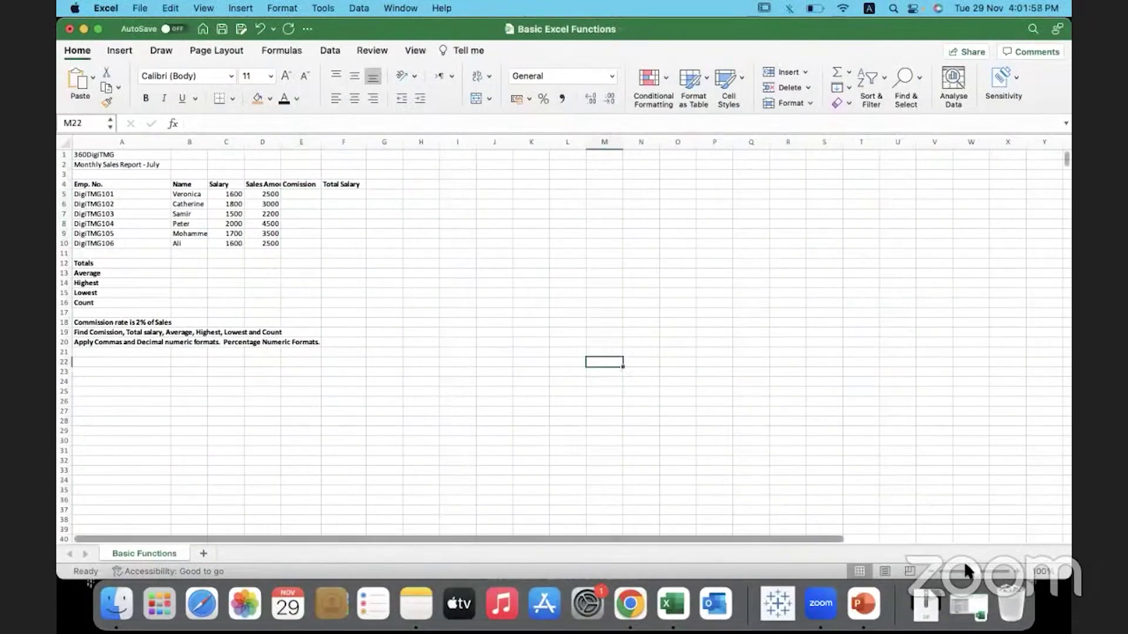
scroll(65, 479, up, 5)
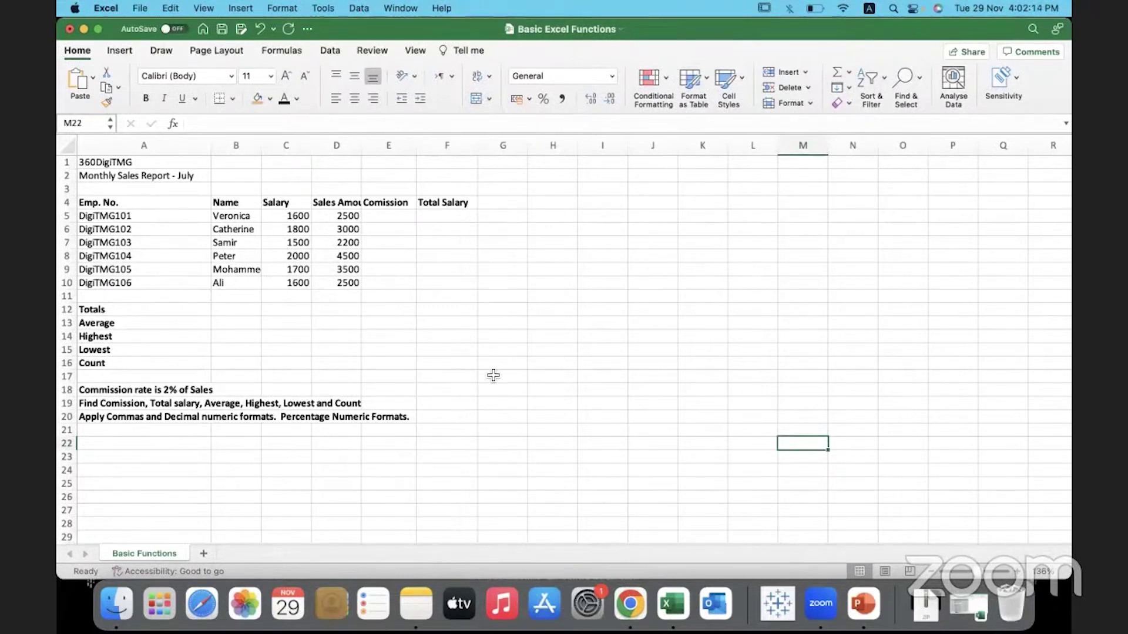
Examine the sheet's grid layout by selecting columns A to E one by one, followed by rows 1 to 5.
click(196, 149)
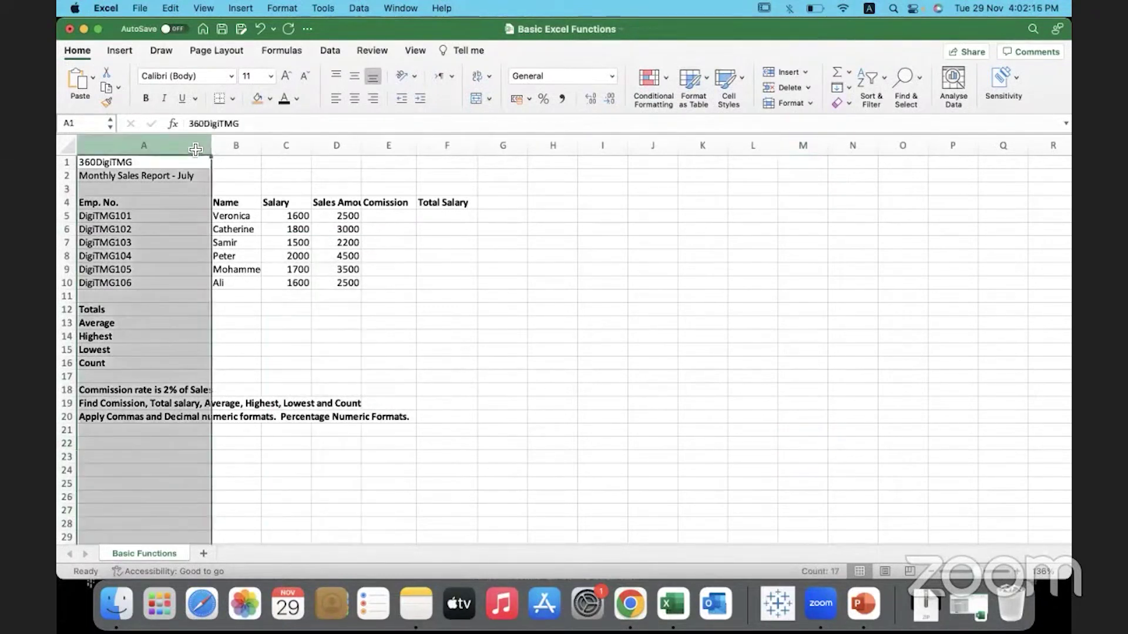
click(236, 145)
click(286, 143)
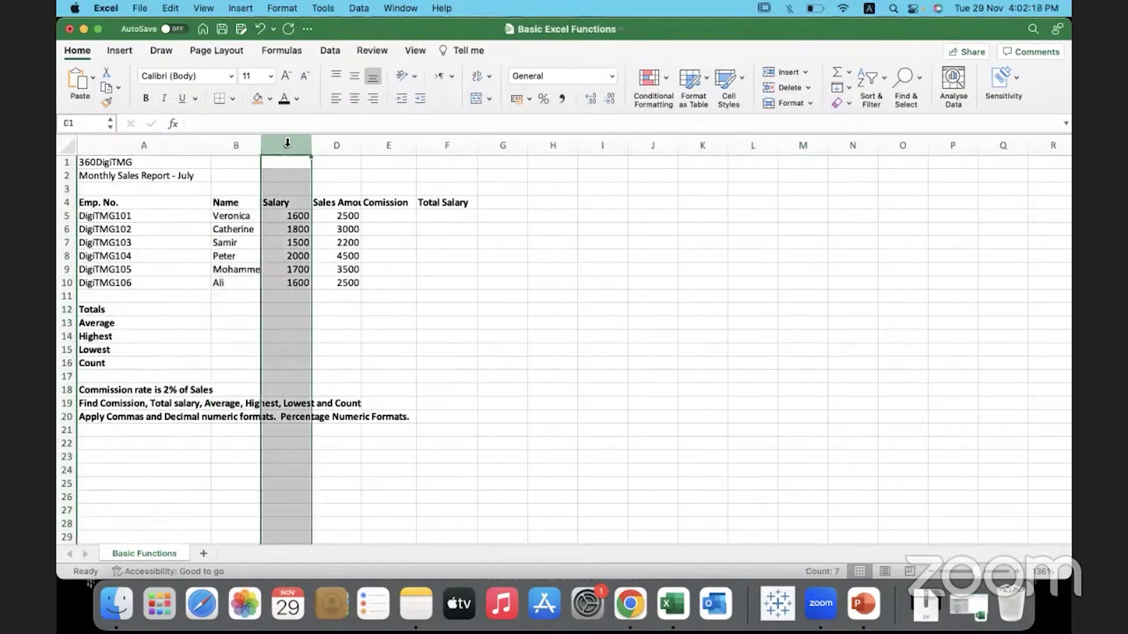
click(337, 145)
click(394, 145)
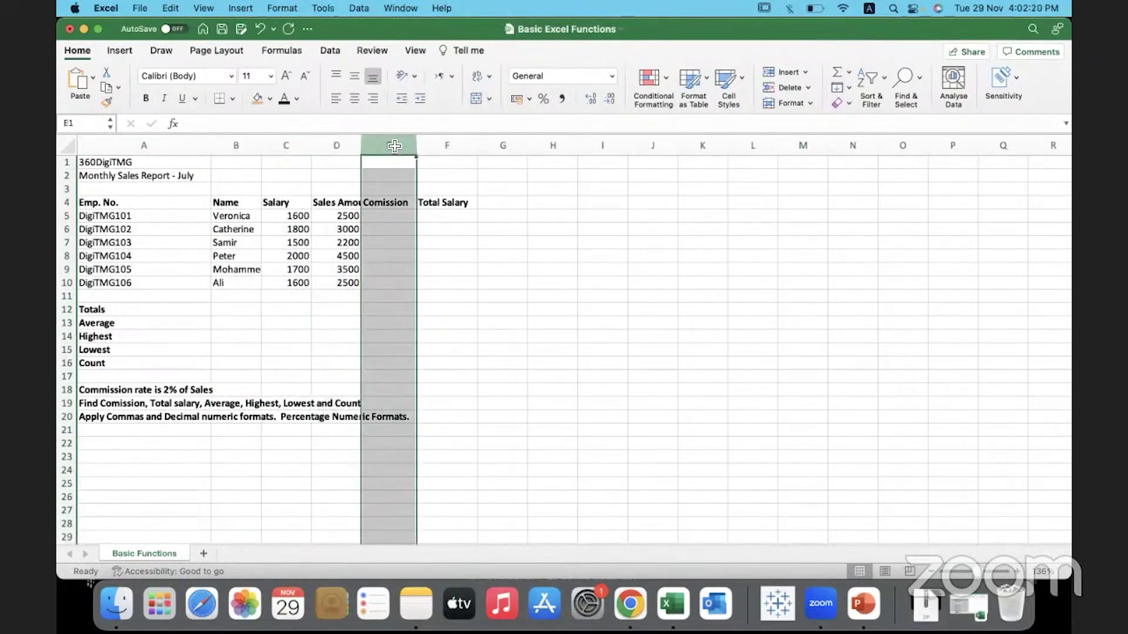
click(69, 163)
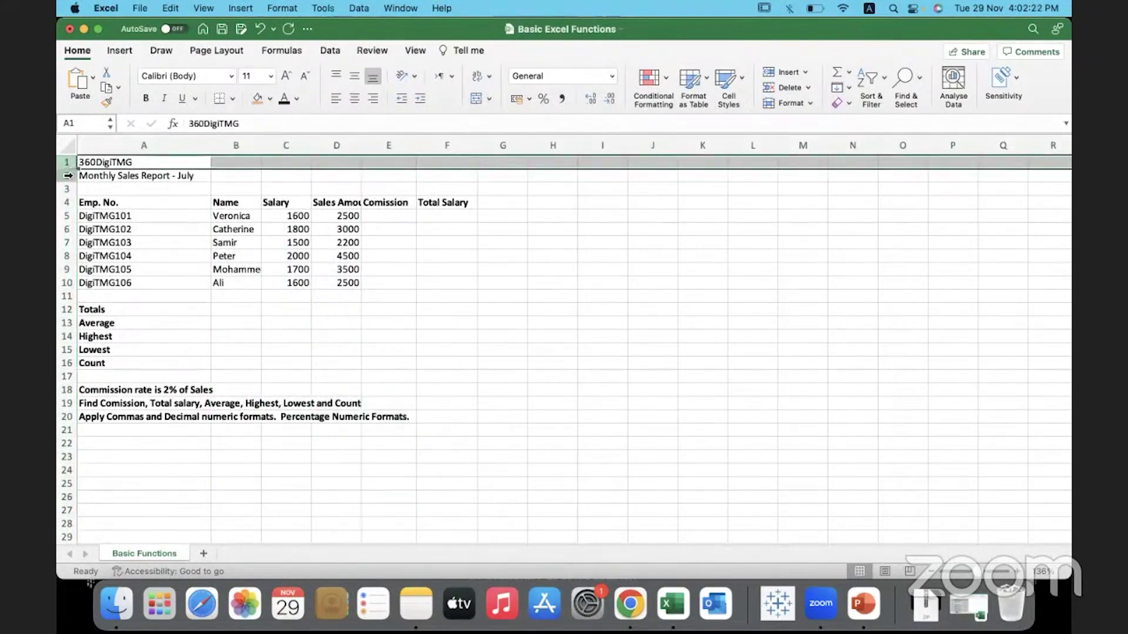
click(68, 176)
click(68, 188)
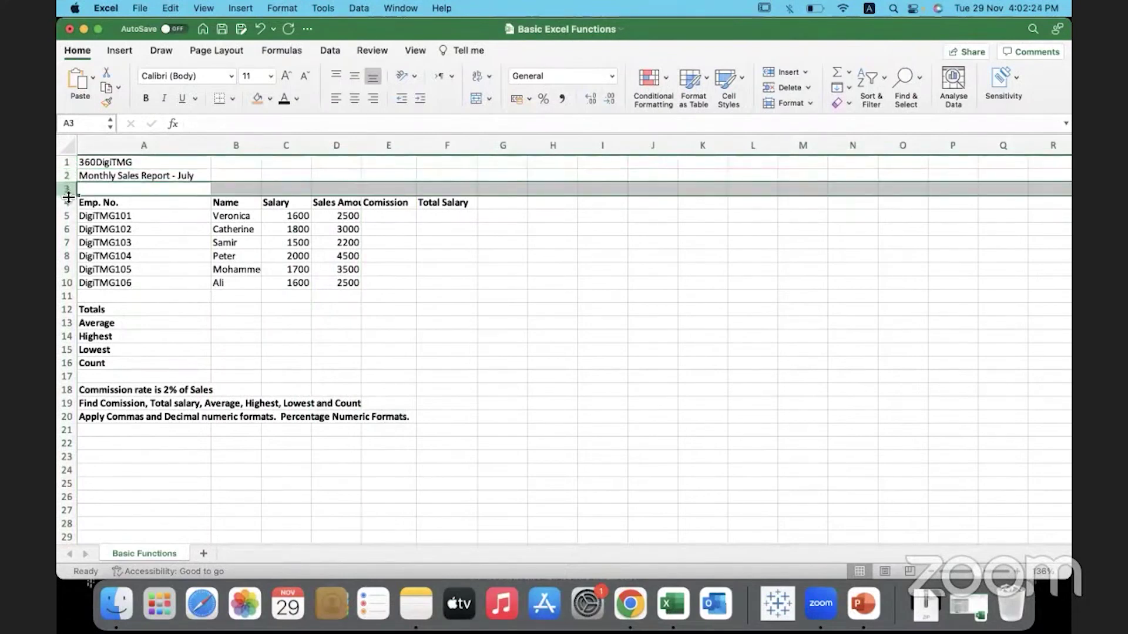
click(67, 202)
click(69, 216)
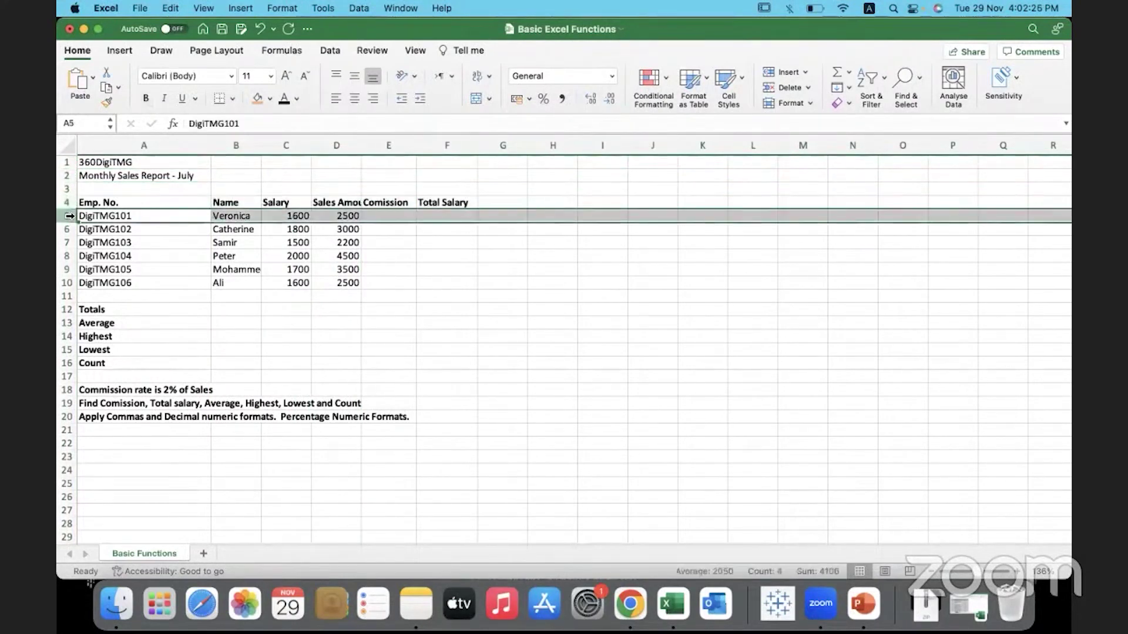
click(472, 322)
Enter the text G7 in cell G7.
click(508, 246)
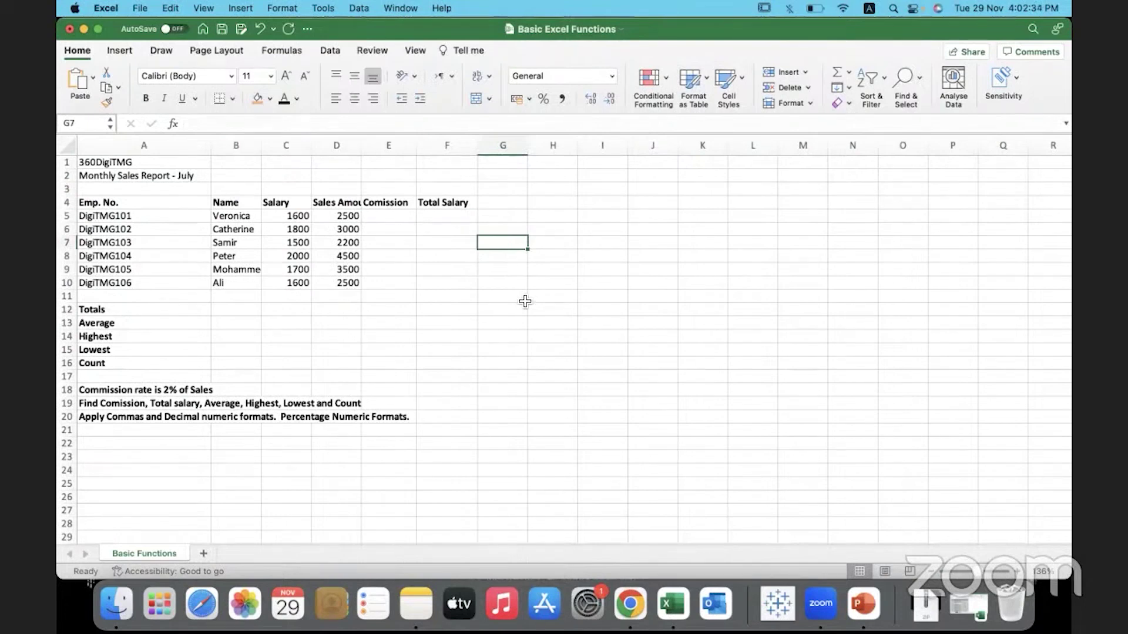
double_click(508, 243)
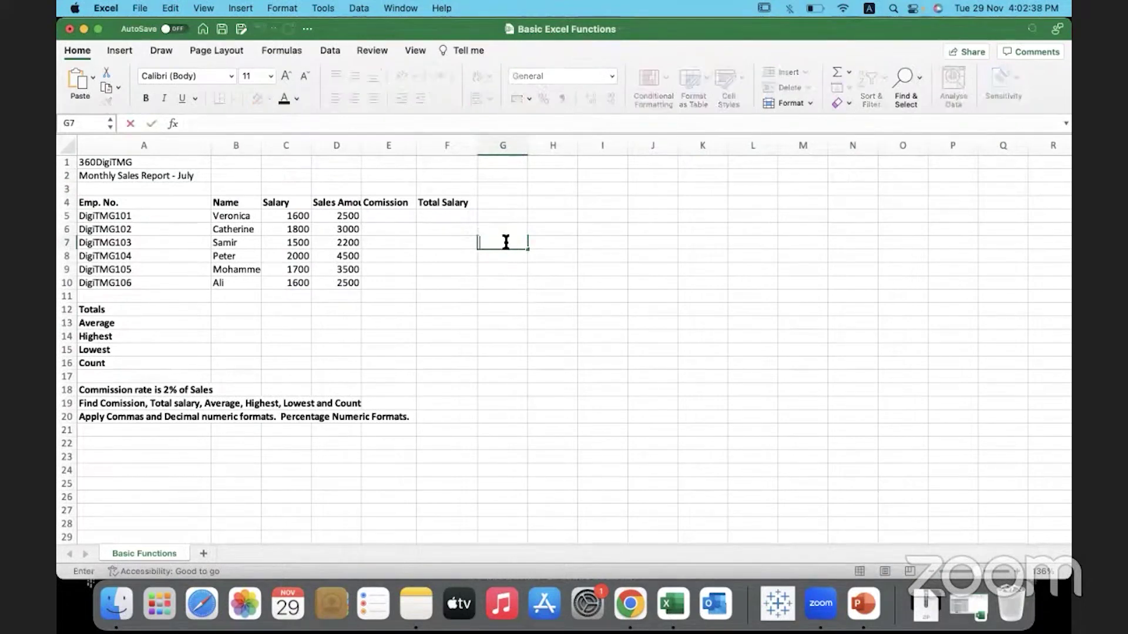
text(G7)
click(500, 296)
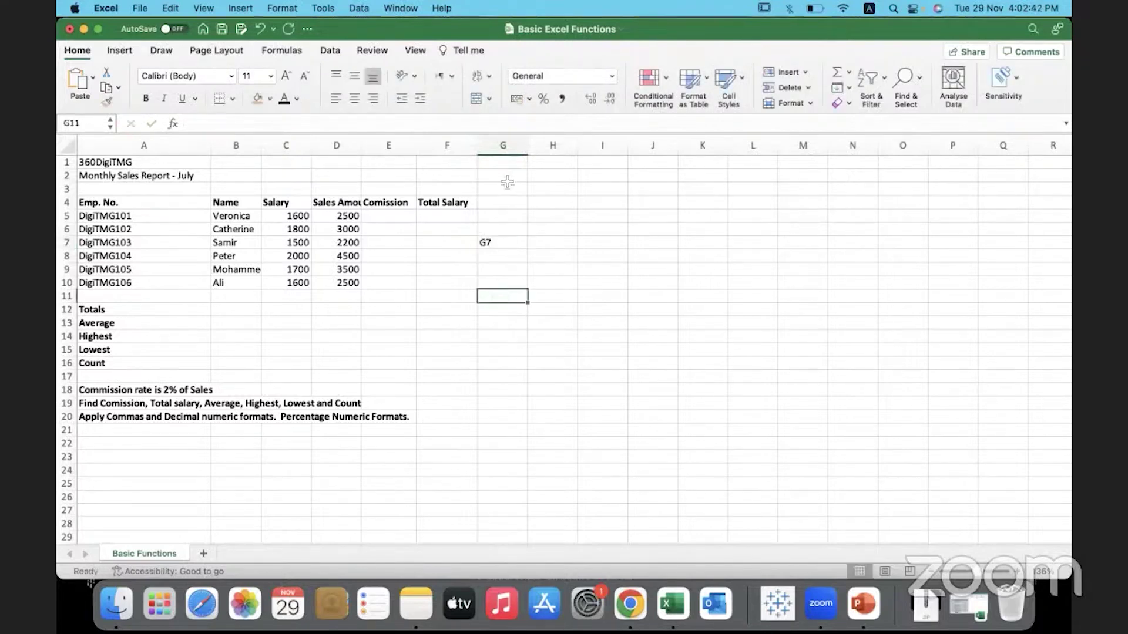
Highlight column G and row 7 to show where they cross, and clear the text in cell G7.
click(507, 146)
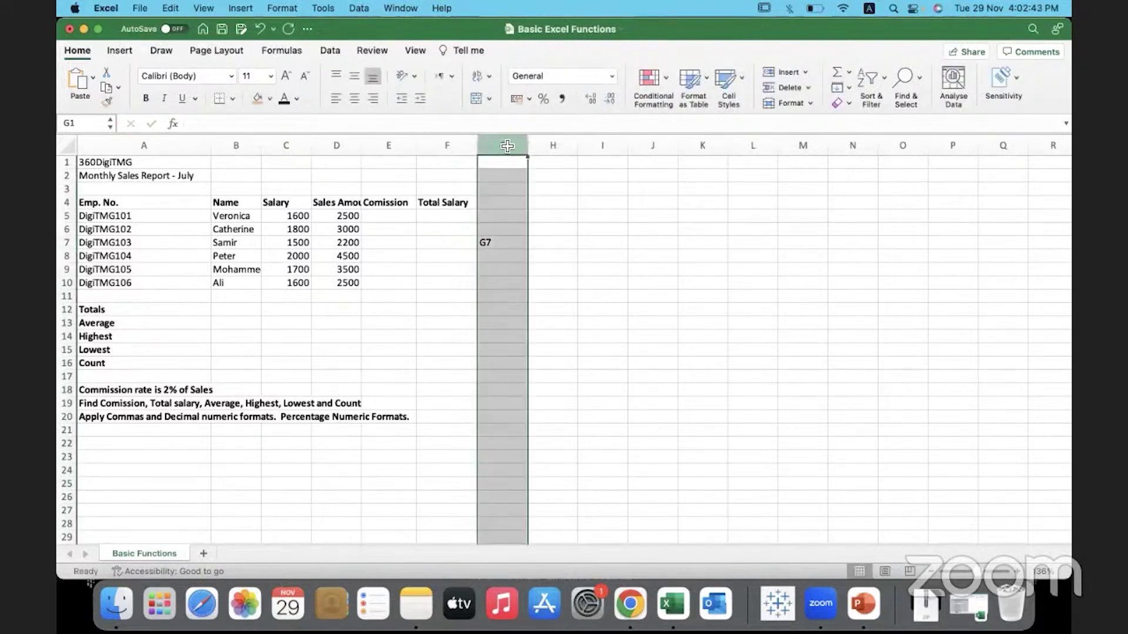
click(68, 242)
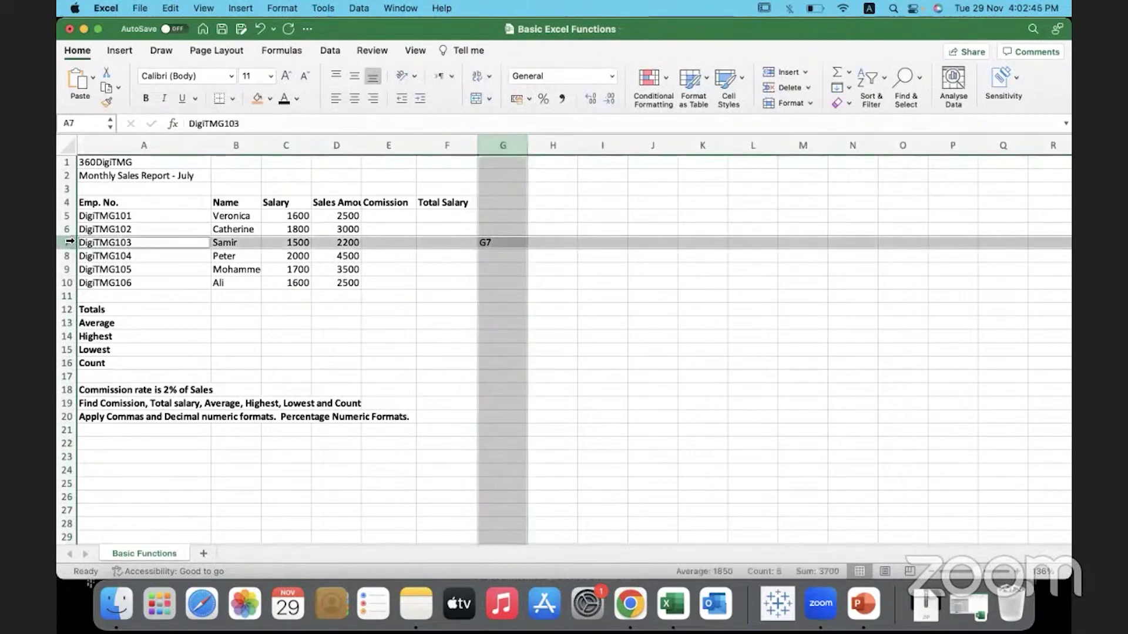
click(517, 247)
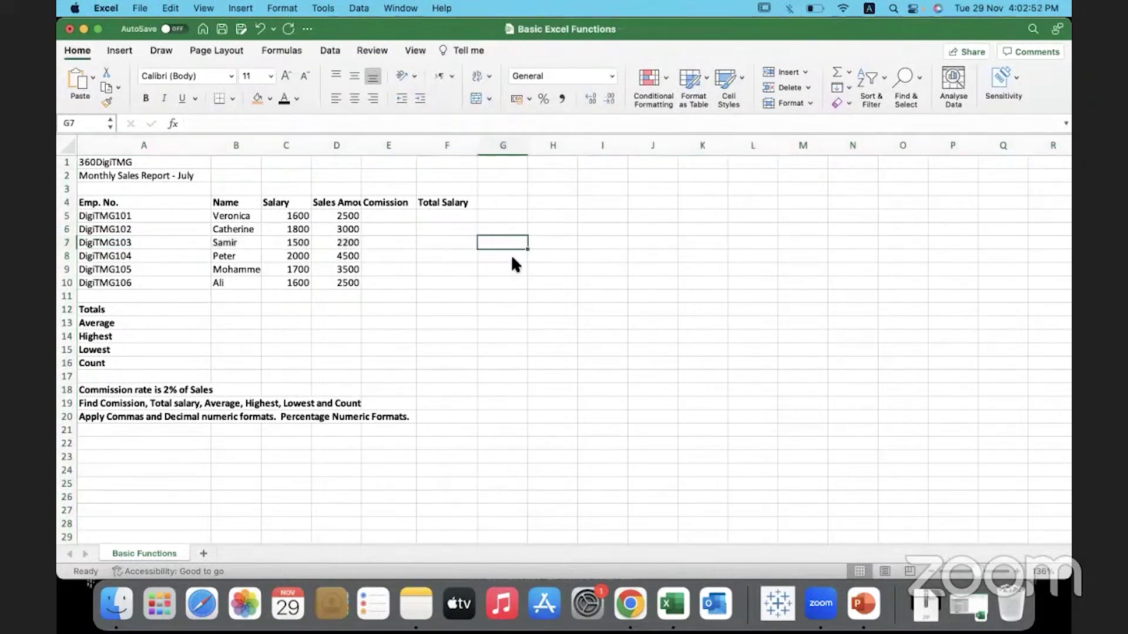
List the function names sum, avg, min, max and count in cells I4 to I8.
click(611, 203)
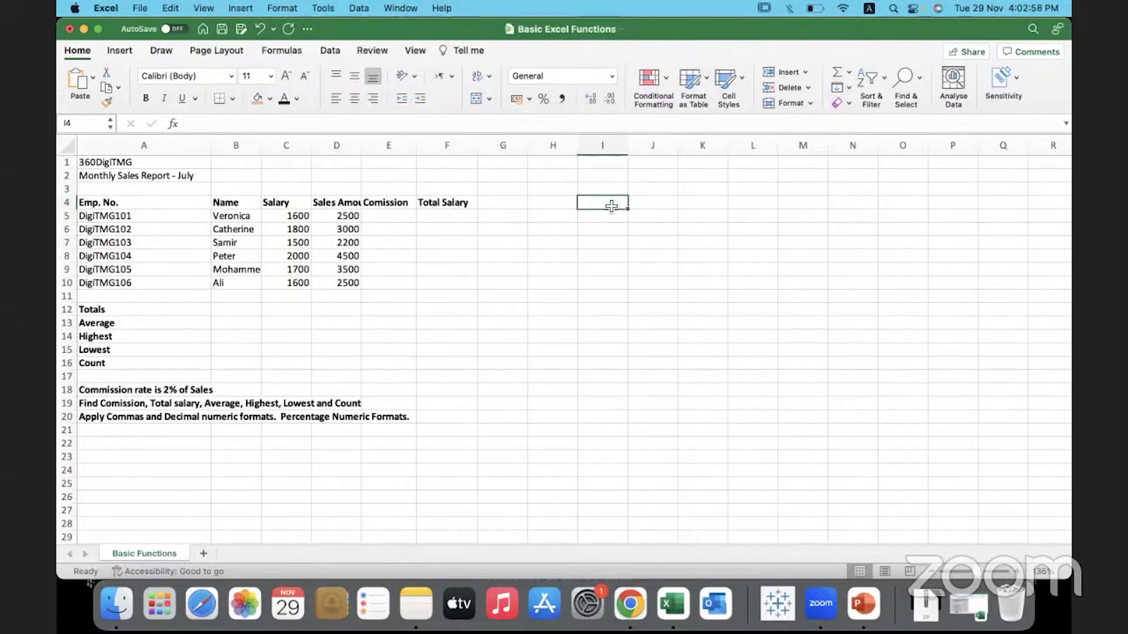
text(sum)
key(Return)
key(Return)
text(mi)
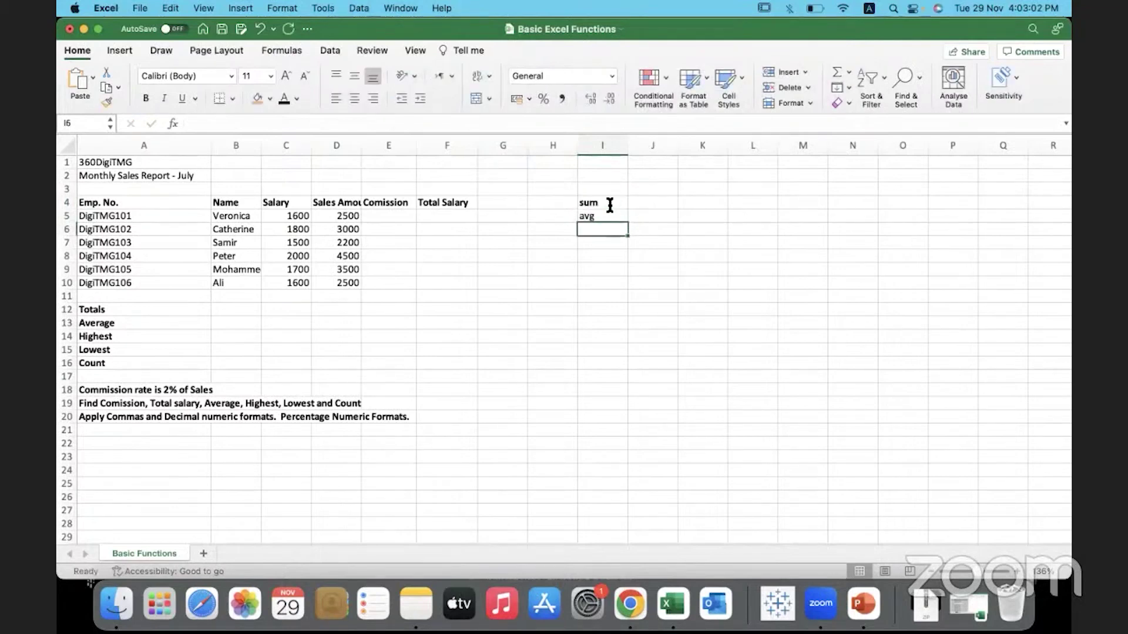
text(n)
key(Return)
text(max)
key(Return)
text(coun)
key(Return)
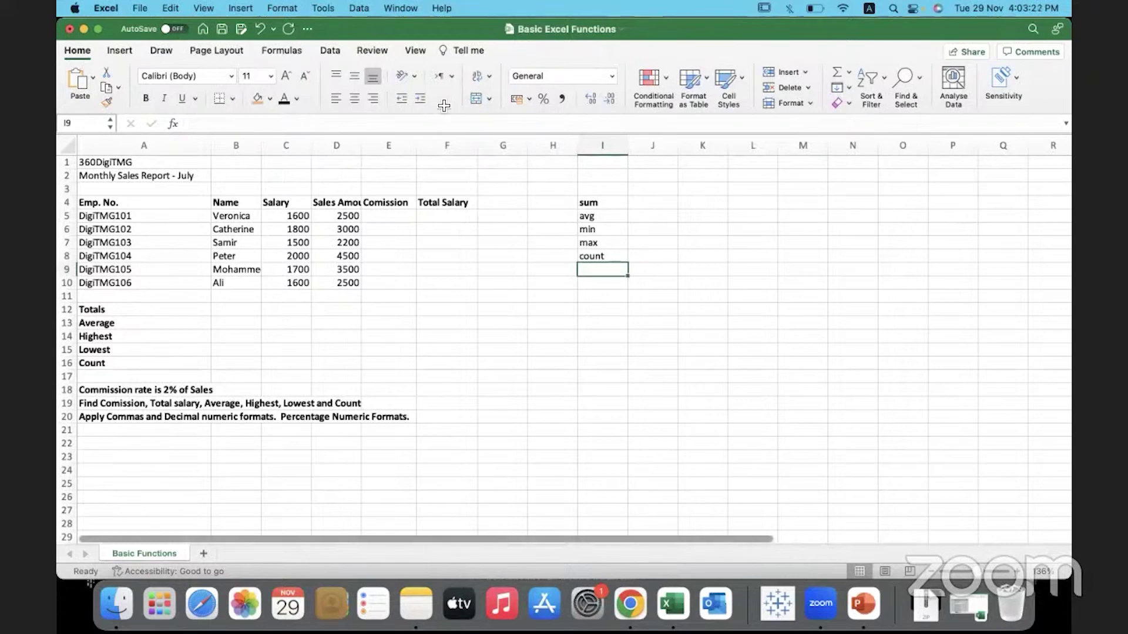
Clear the list of function names from column I.
drag(598, 185, 592, 304)
key(Delete)
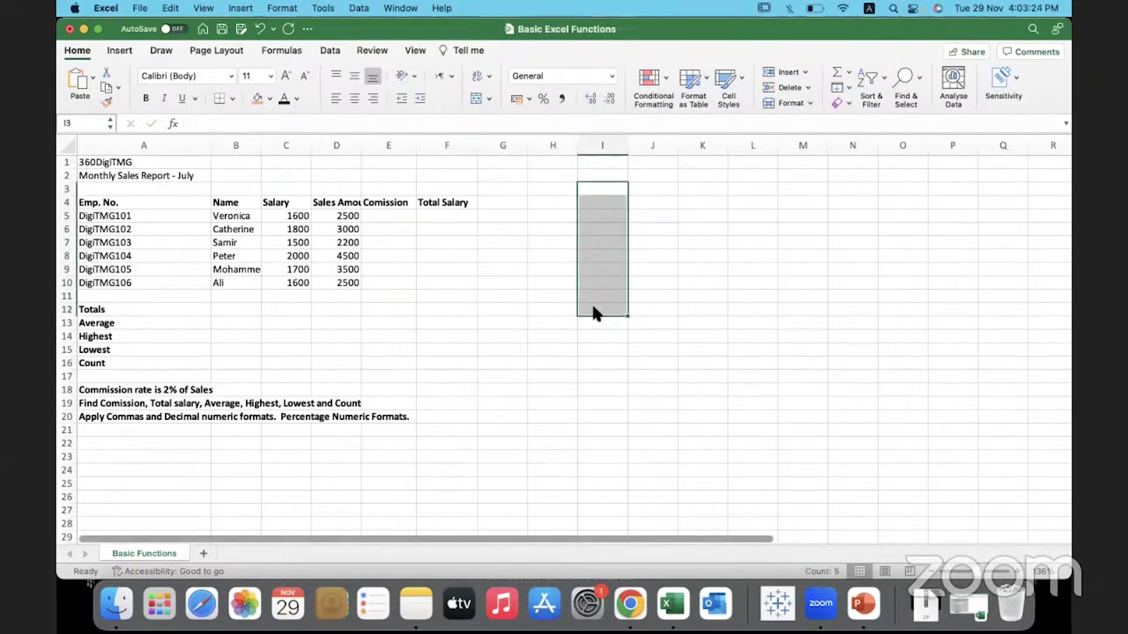
click(520, 386)
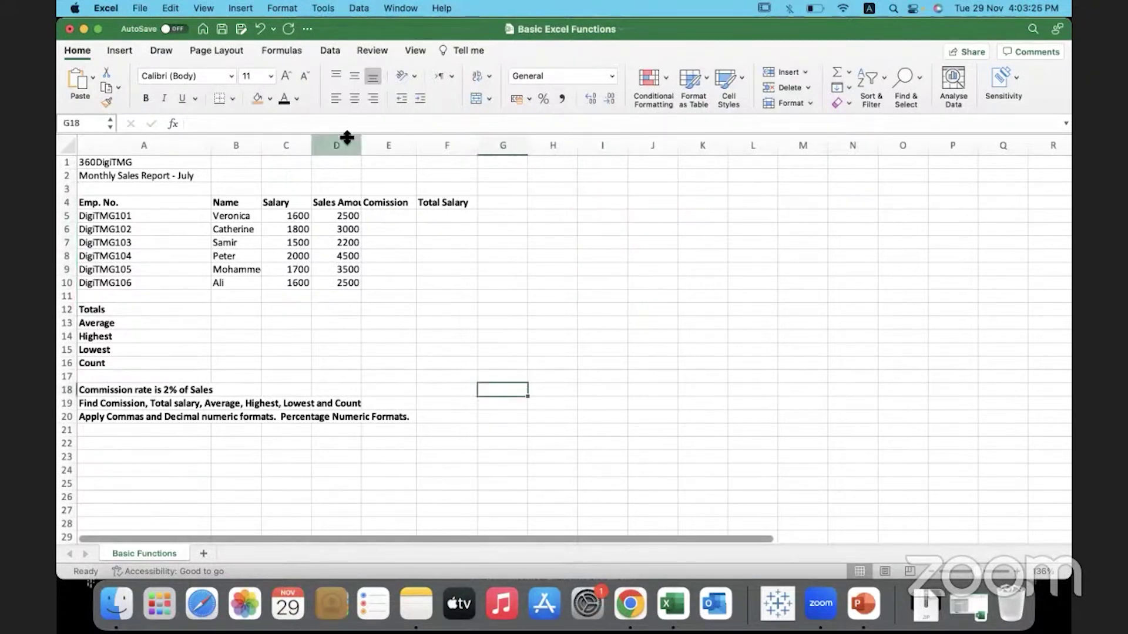
AutoFit the widths of columns B to F to their contents.
drag(259, 145, 442, 146)
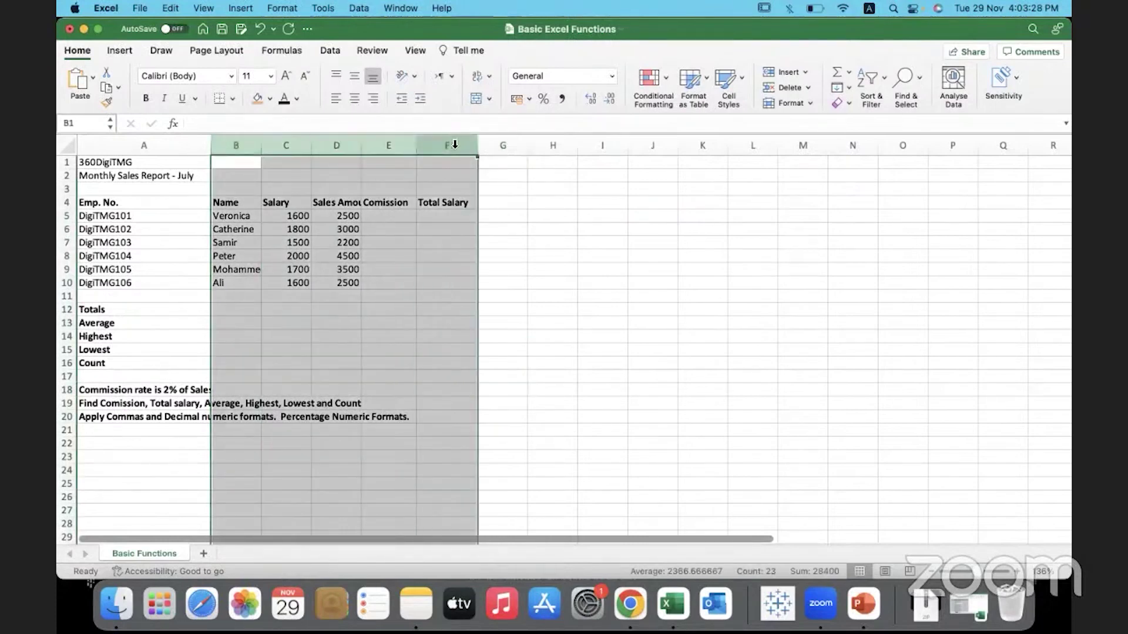
double_click(480, 148)
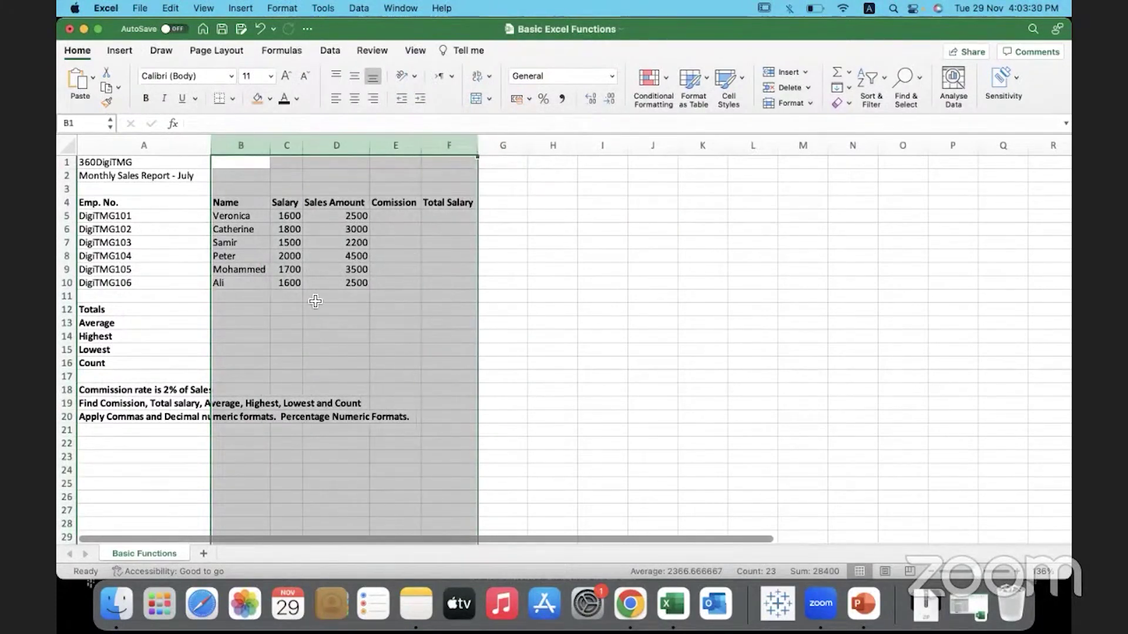
click(311, 319)
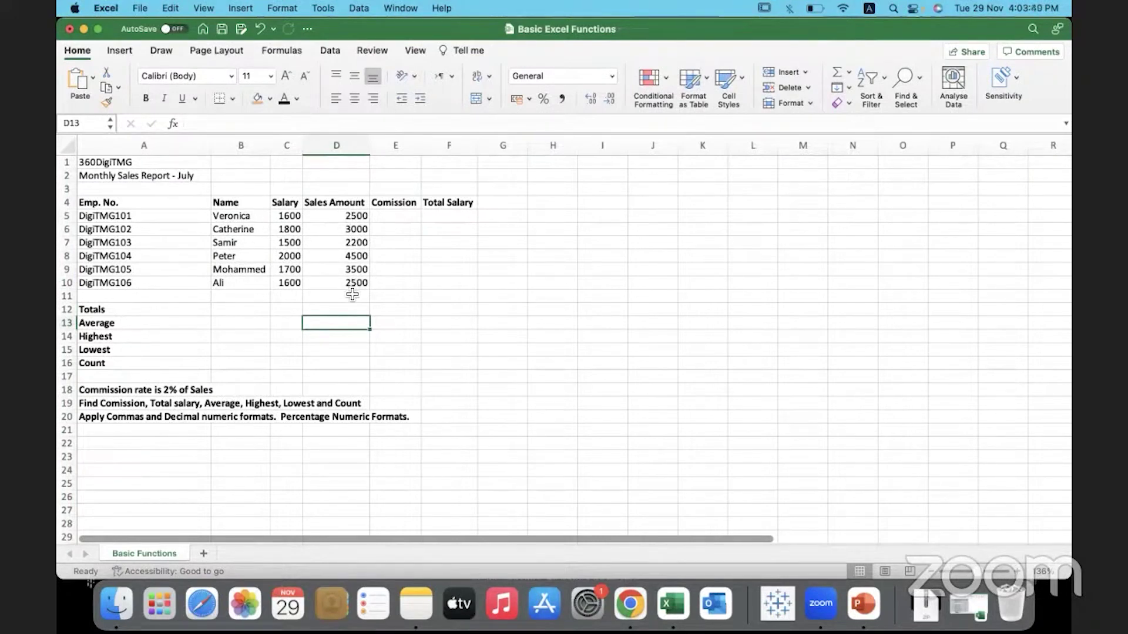
Review the first employee's name and sales amount, and the salary values in C5:C10.
click(249, 216)
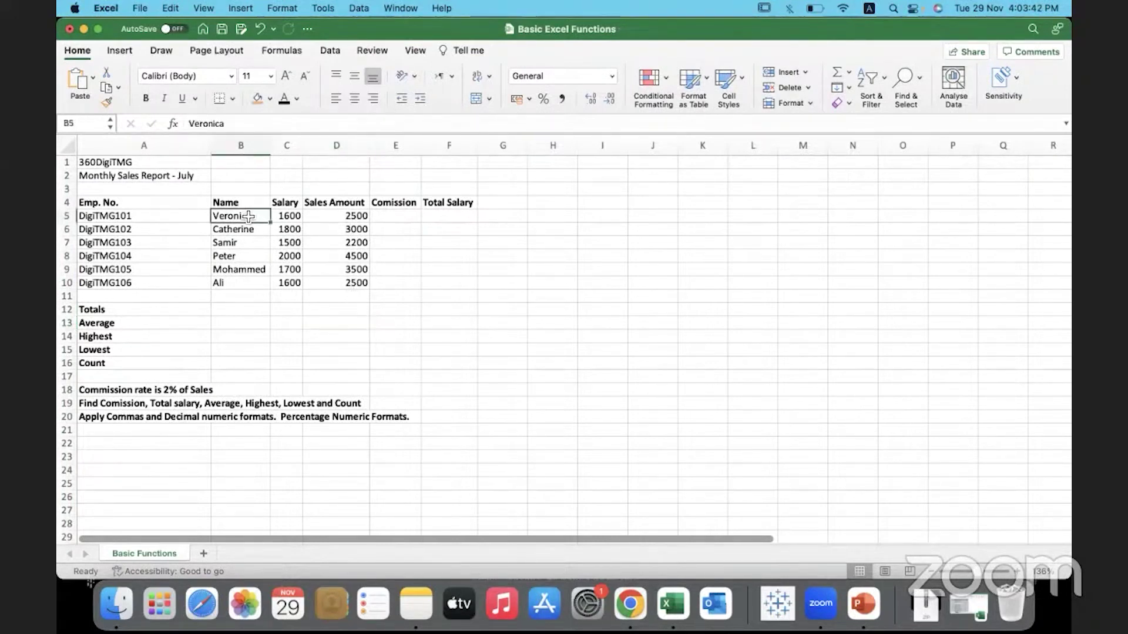
click(336, 216)
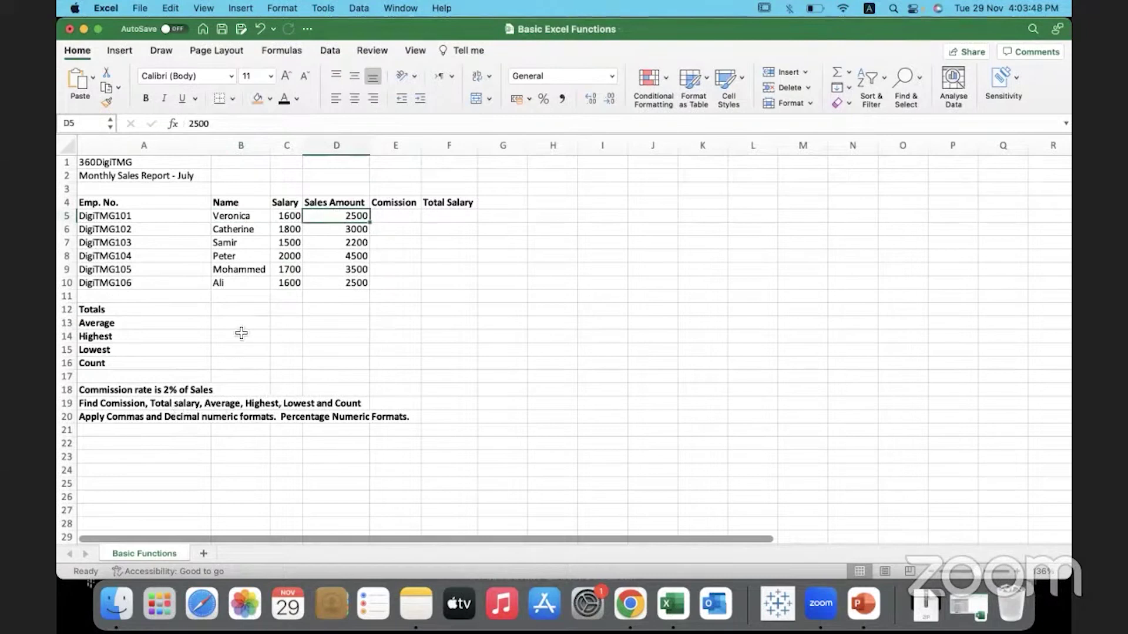
click(292, 317)
click(289, 215)
drag(289, 229, 289, 283)
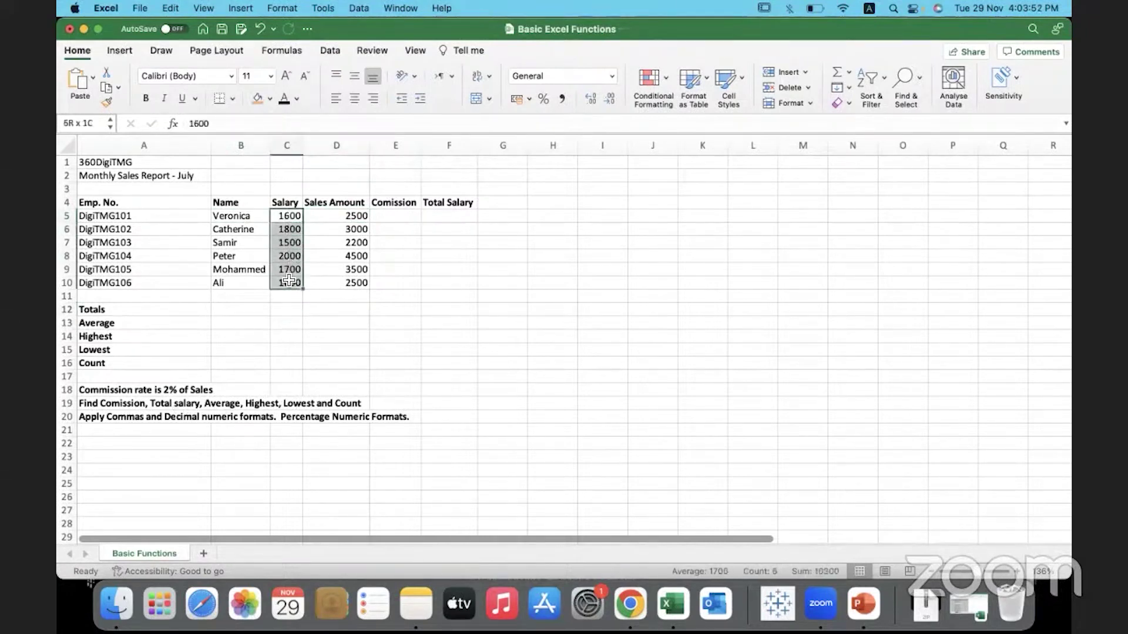
Total the salaries in cell C12 with the formula =SUM(C5:C10).
click(289, 309)
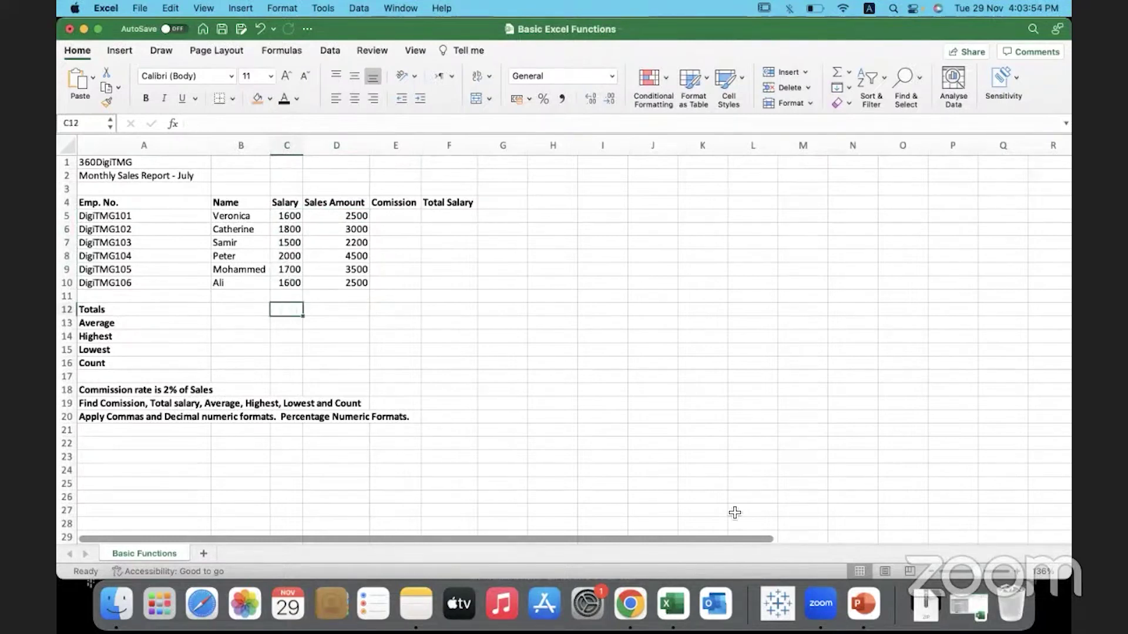
click(984, 579)
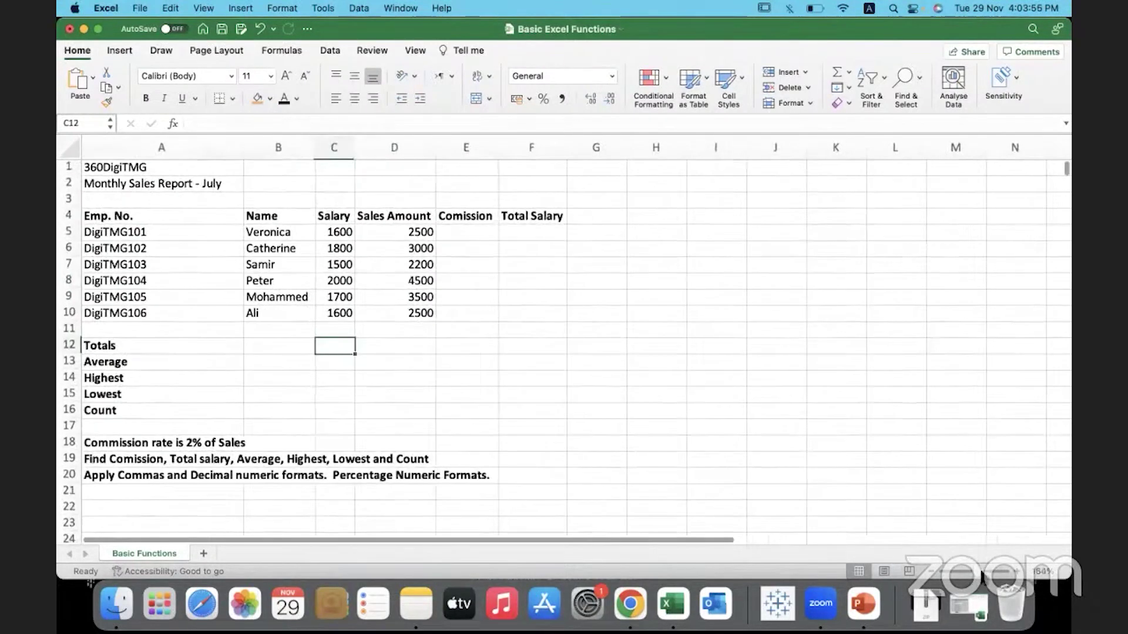
text(=sum)
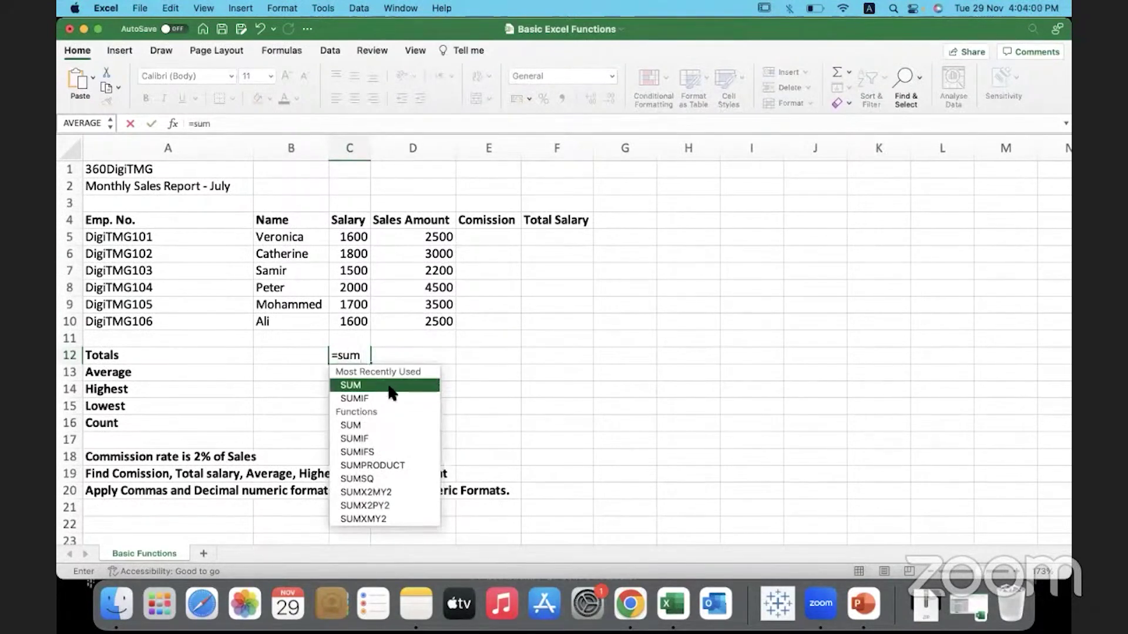
double_click(389, 385)
drag(352, 237, 353, 319)
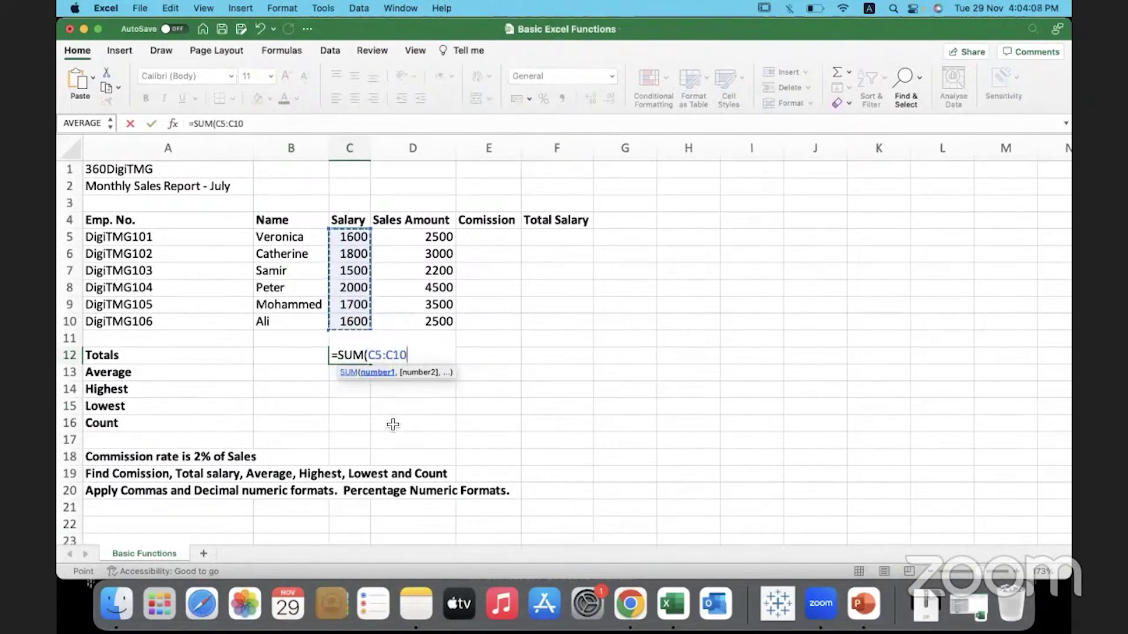
text())
key(Return)
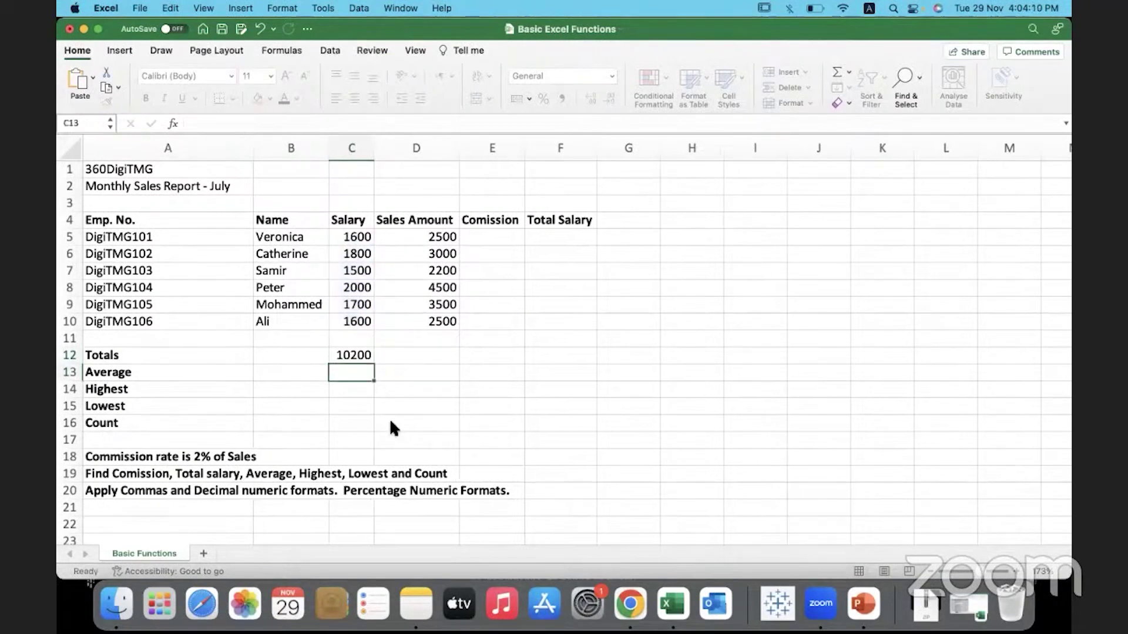
click(365, 353)
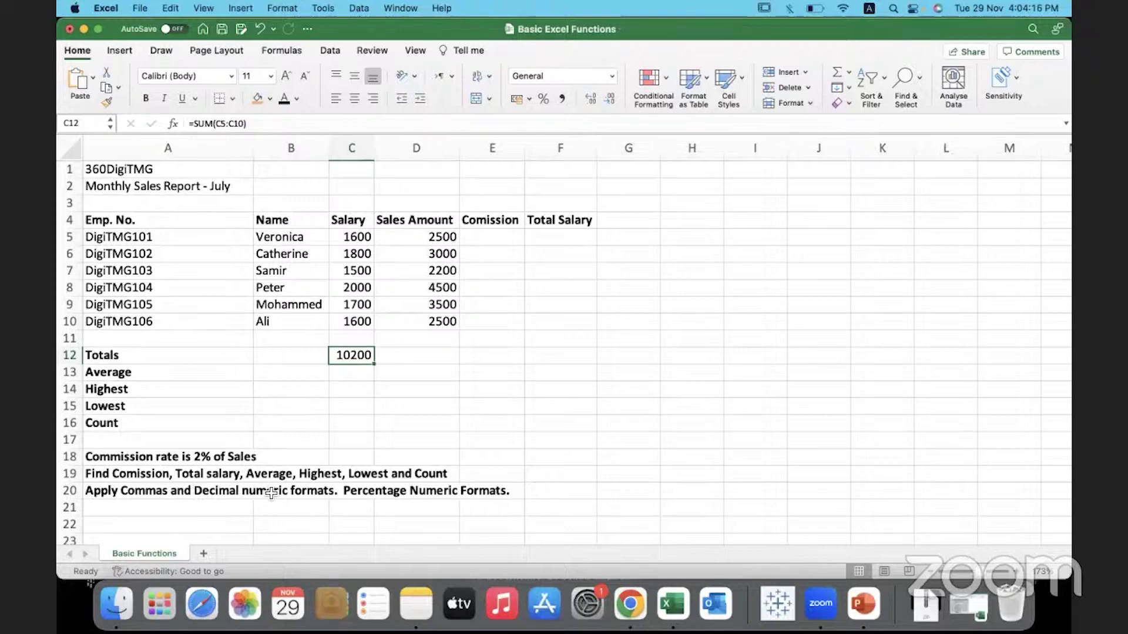
Calculate the average salary in cell C13 with the formula =AVERAGE(C5:C10).
click(354, 378)
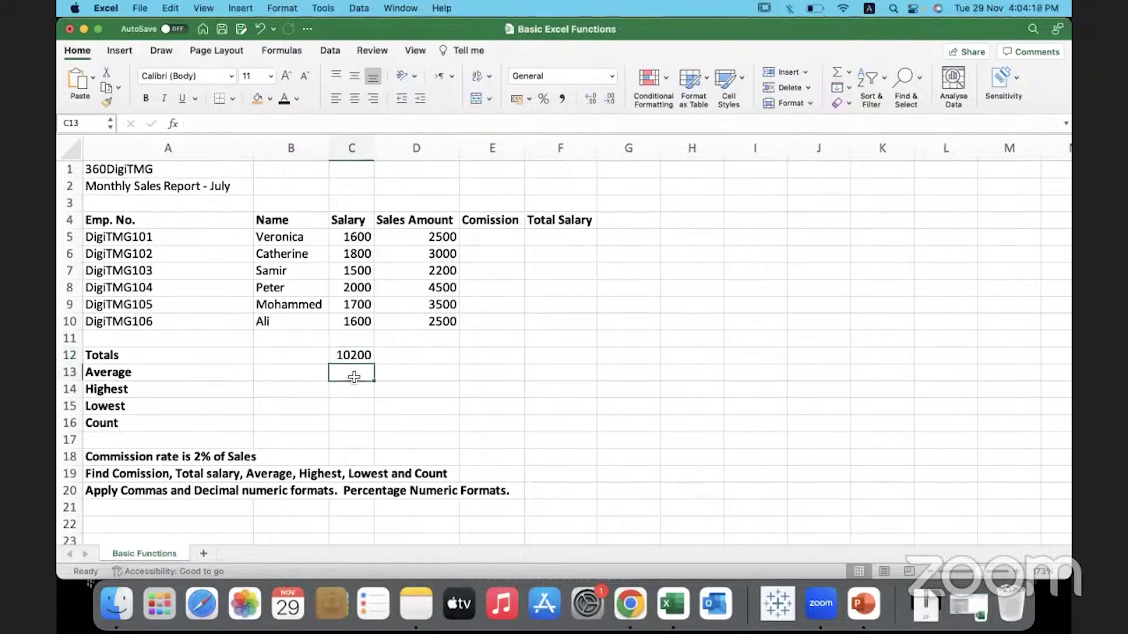
text(=avg)
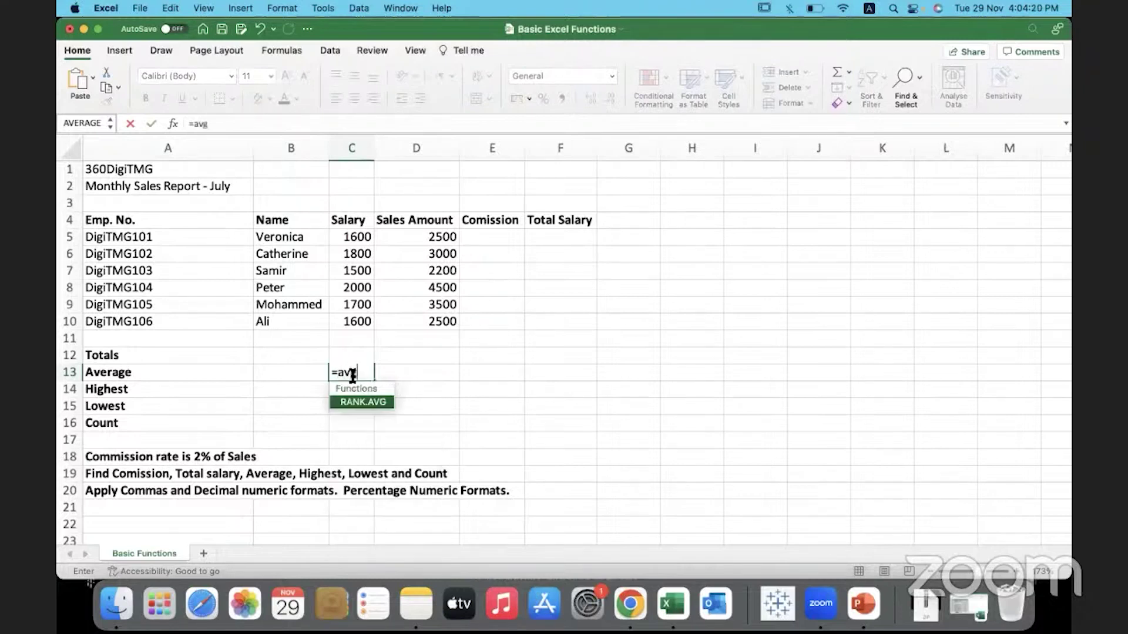
key(BackSpace)
text(e)
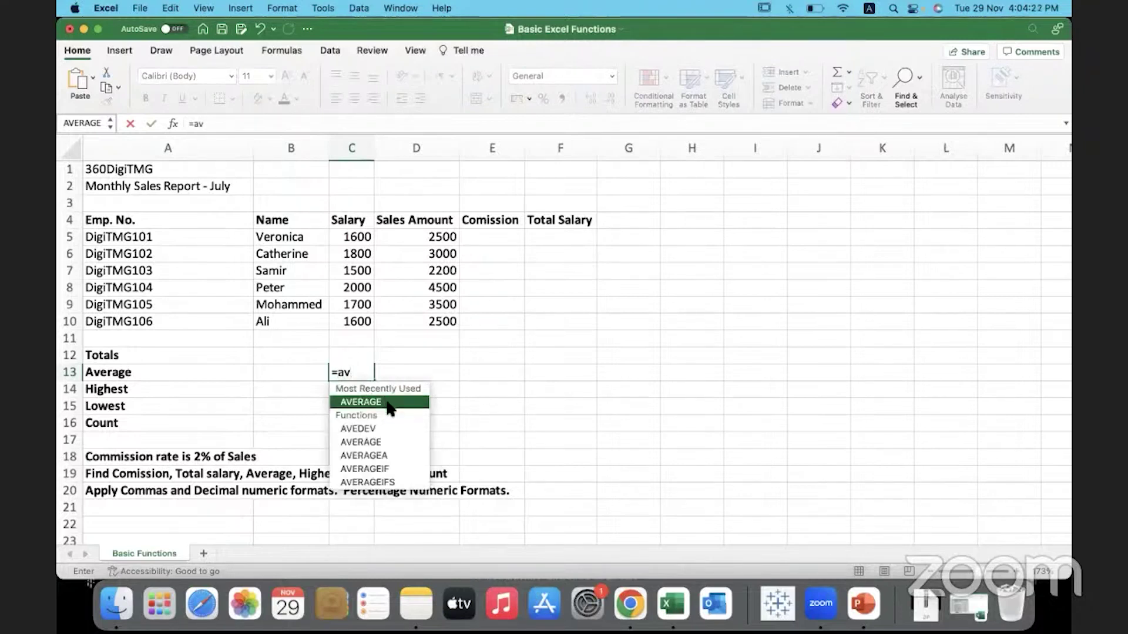
double_click(386, 399)
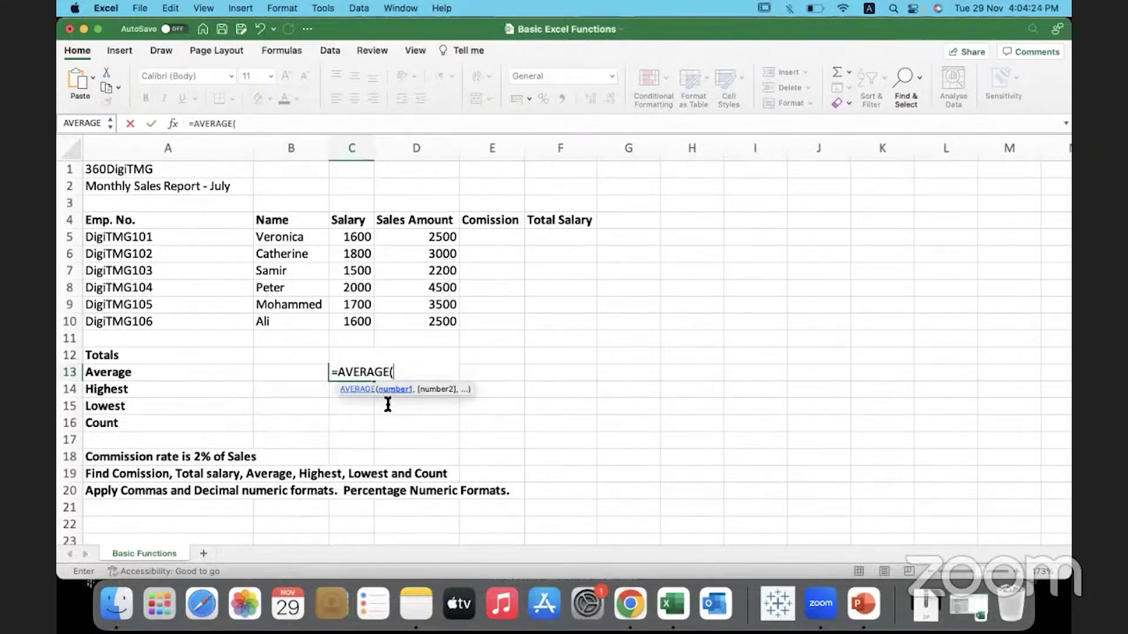
drag(352, 237, 347, 321)
text())
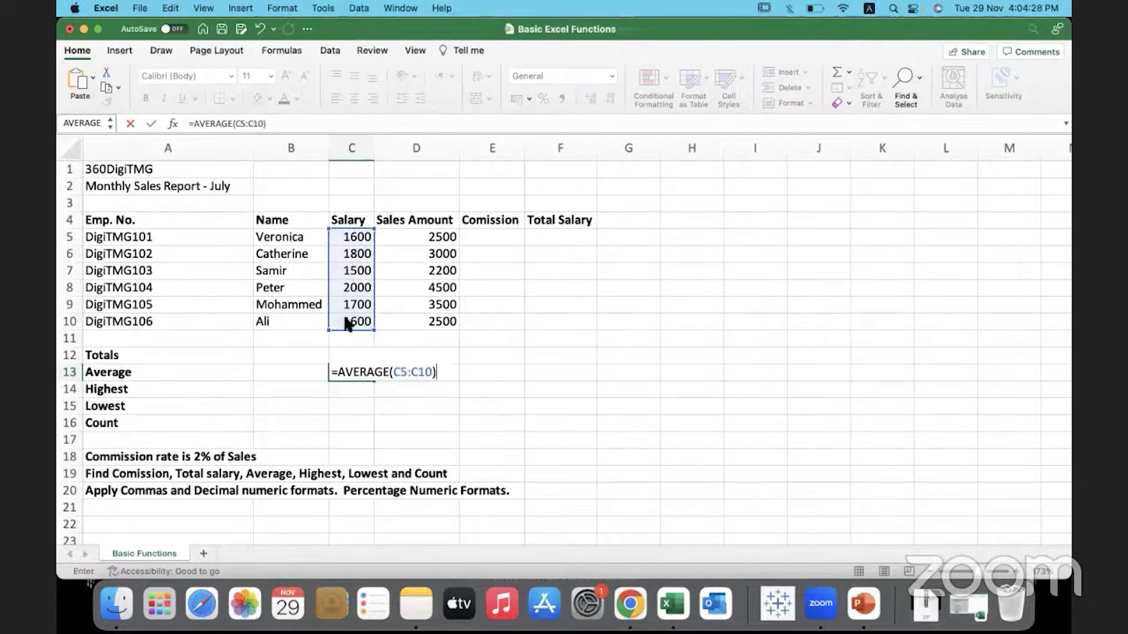
key(Return)
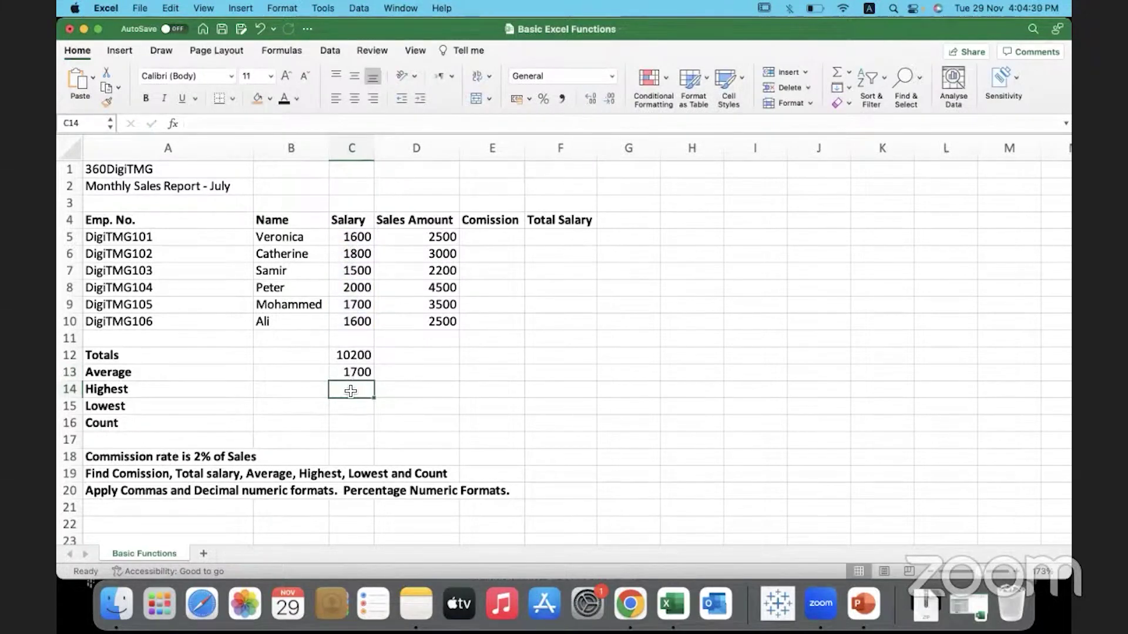
Find the highest salary in cell C14 with the formula =MAX(C5:C10).
text(=max()
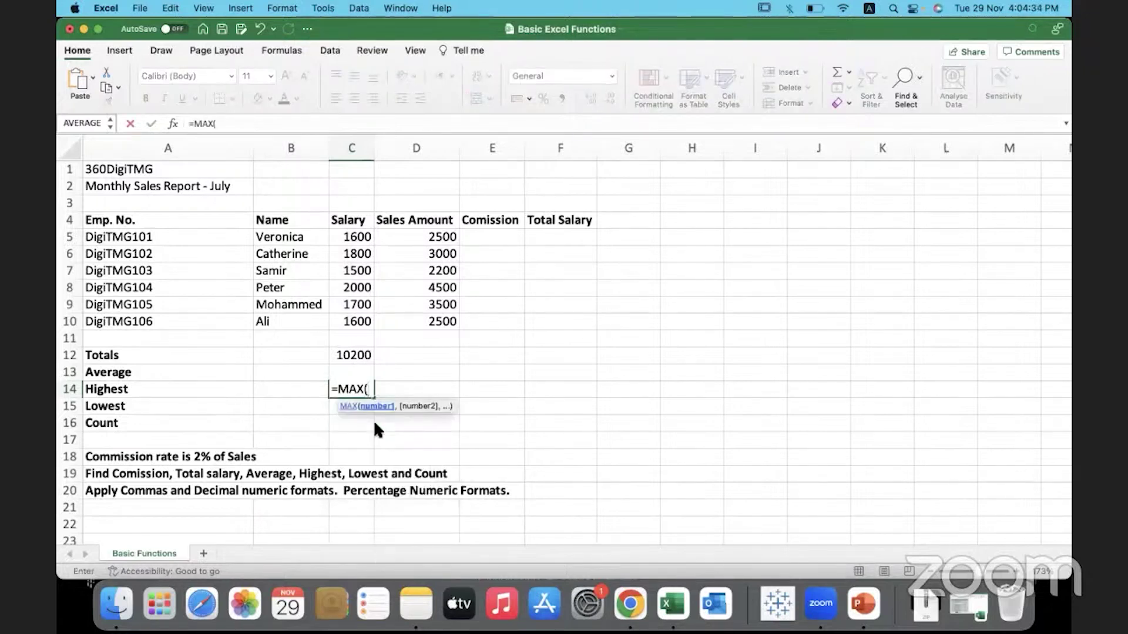
drag(350, 237, 342, 322)
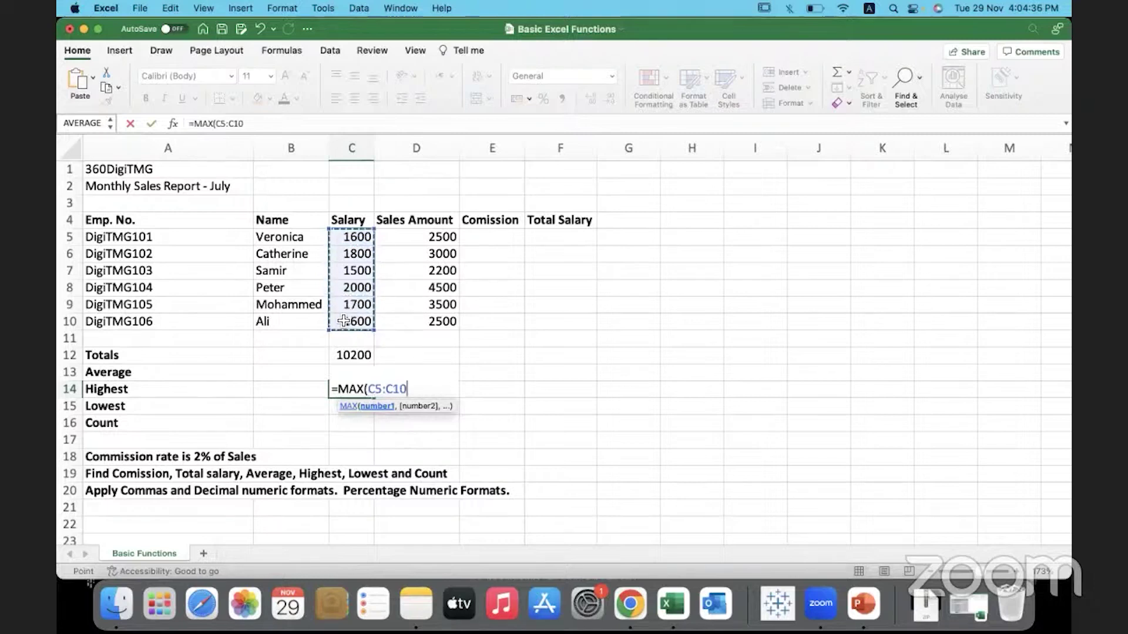
text())
key(Return)
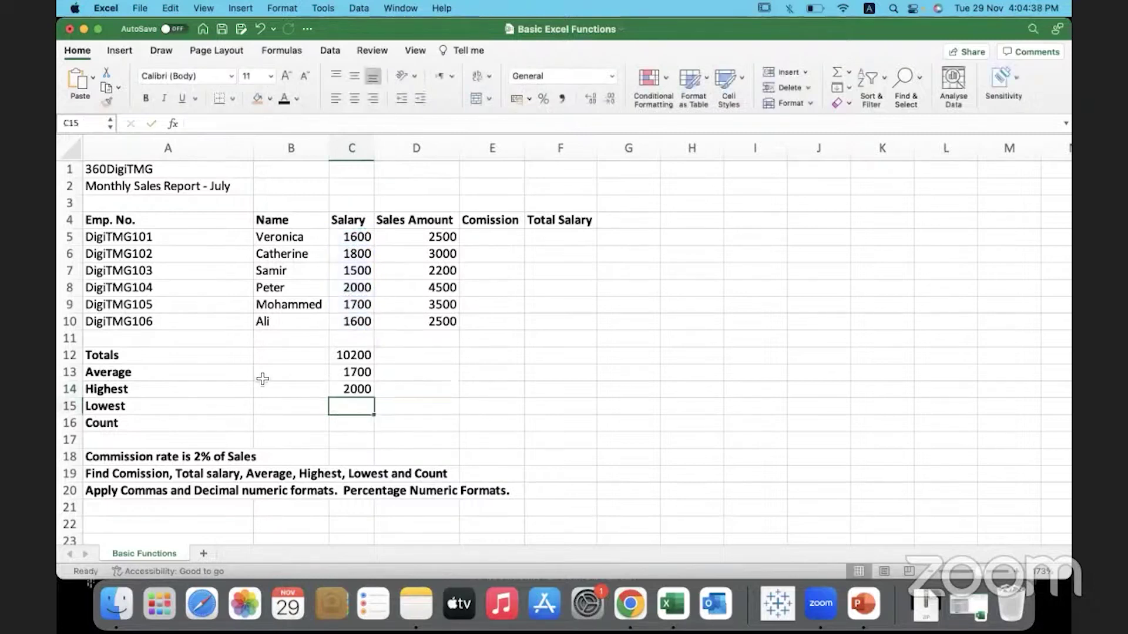
Find the lowest salary in cell C15 with the formula =MIN(C5:C10) and check the results against the salary values.
text(=min)
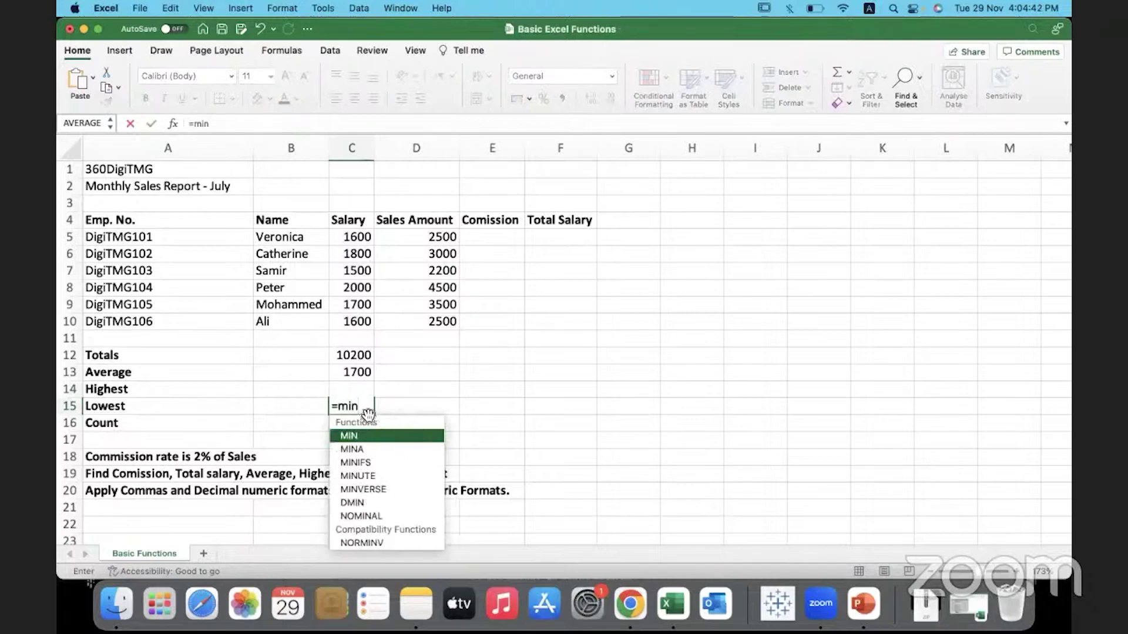
double_click(370, 436)
drag(357, 237, 359, 320)
text())
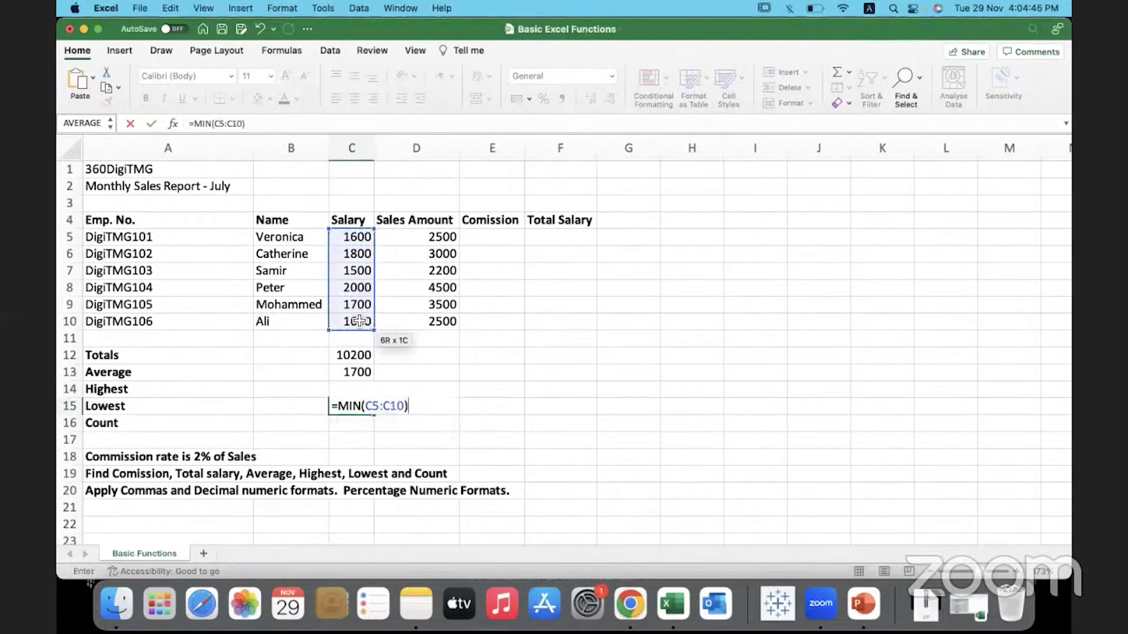
key(Return)
click(334, 290)
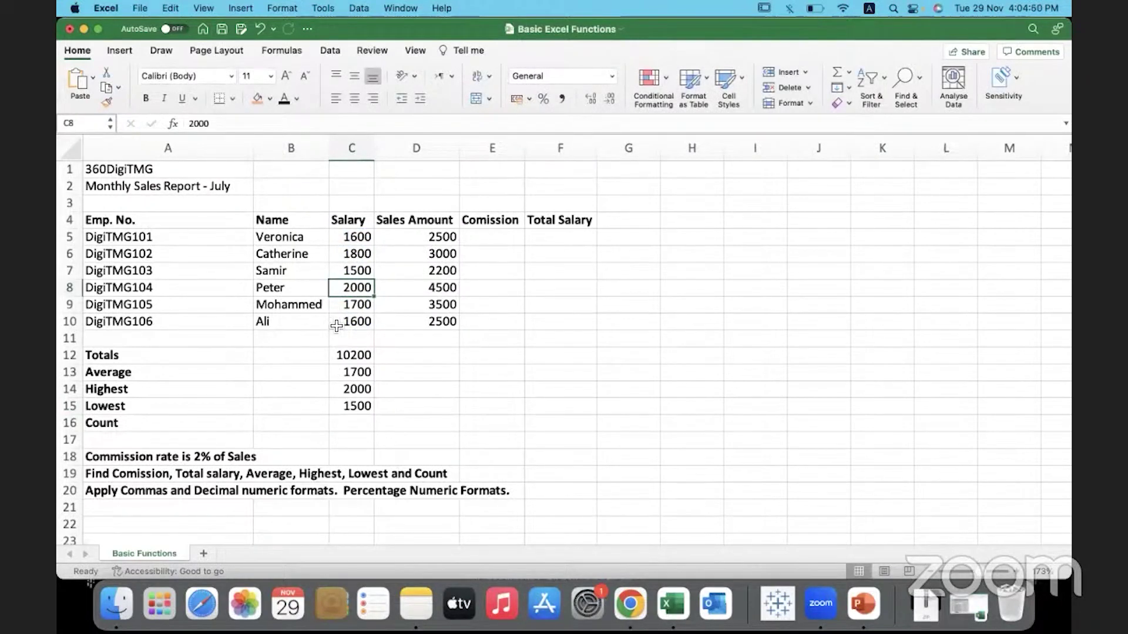
click(340, 272)
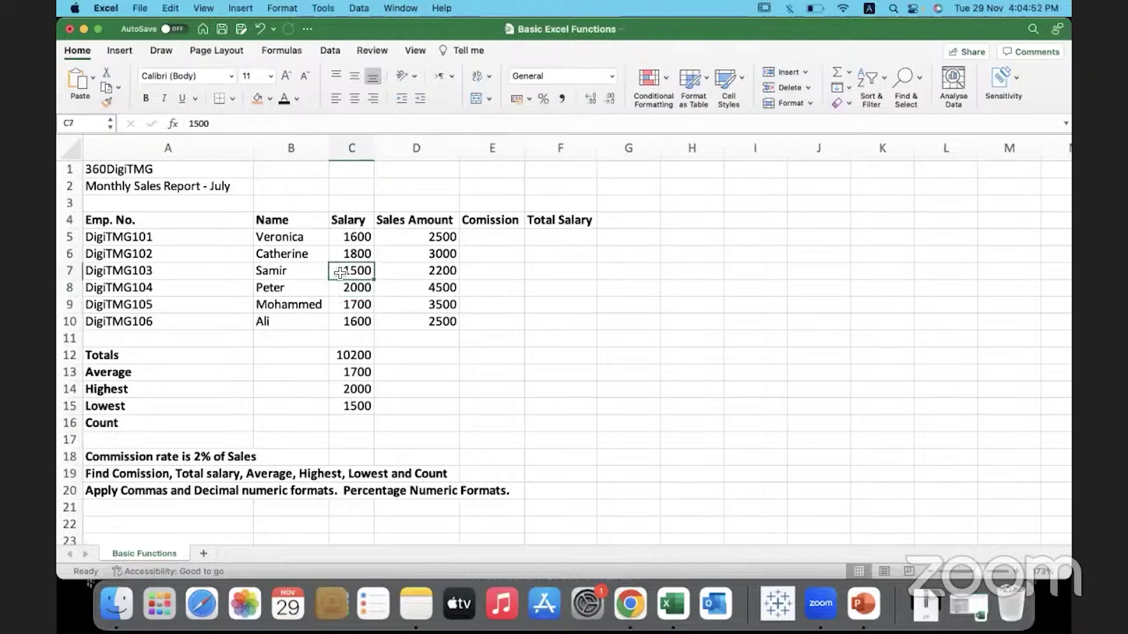
click(338, 356)
click(340, 374)
Count the salaries in cell C16 with the formula =COUNT(C5:C10).
click(162, 424)
click(342, 426)
text(=count)
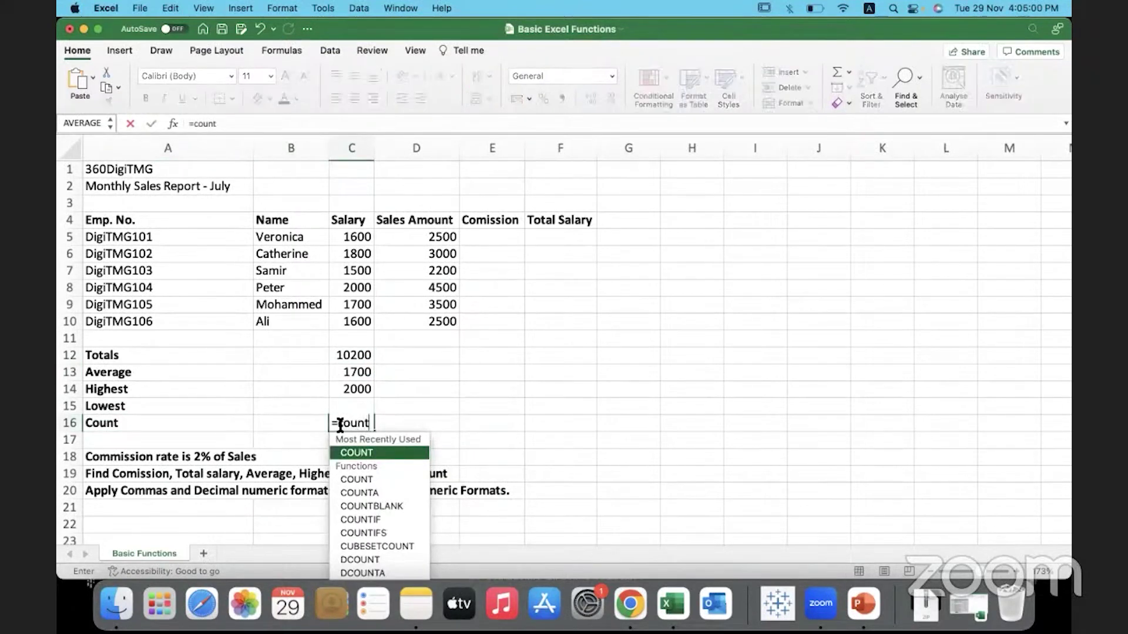
double_click(390, 451)
drag(339, 236, 345, 326)
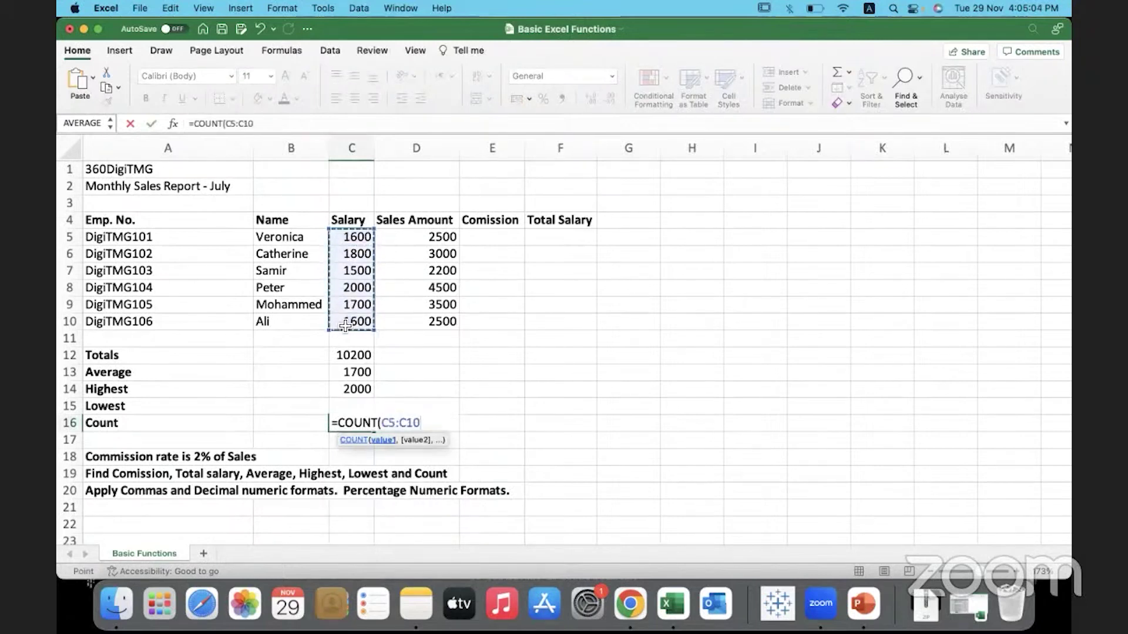
text())
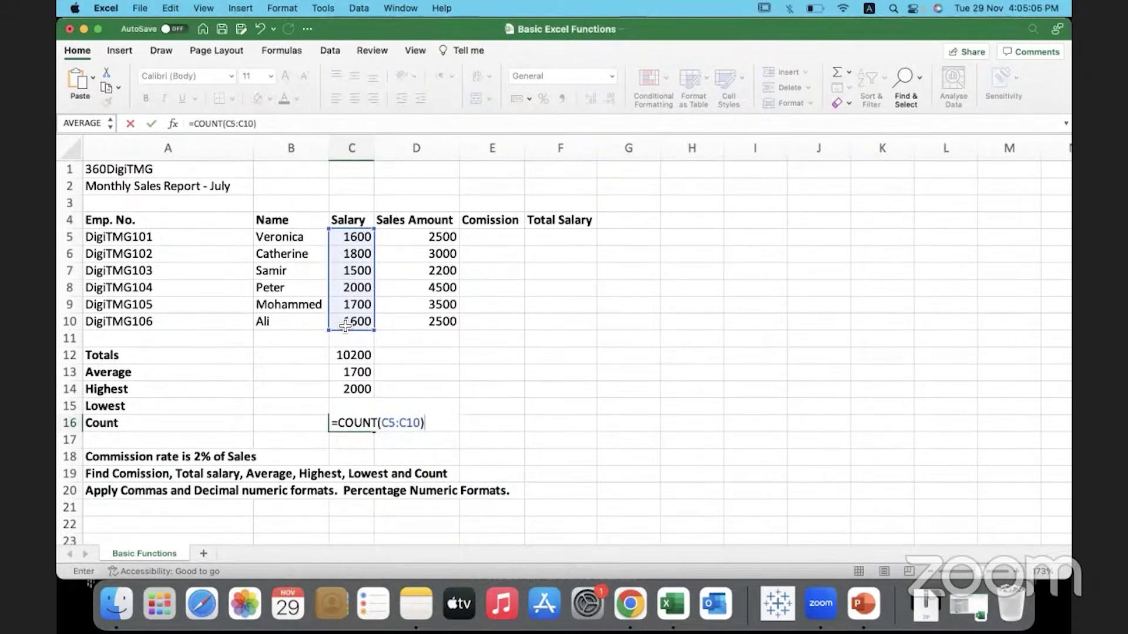
key(Return)
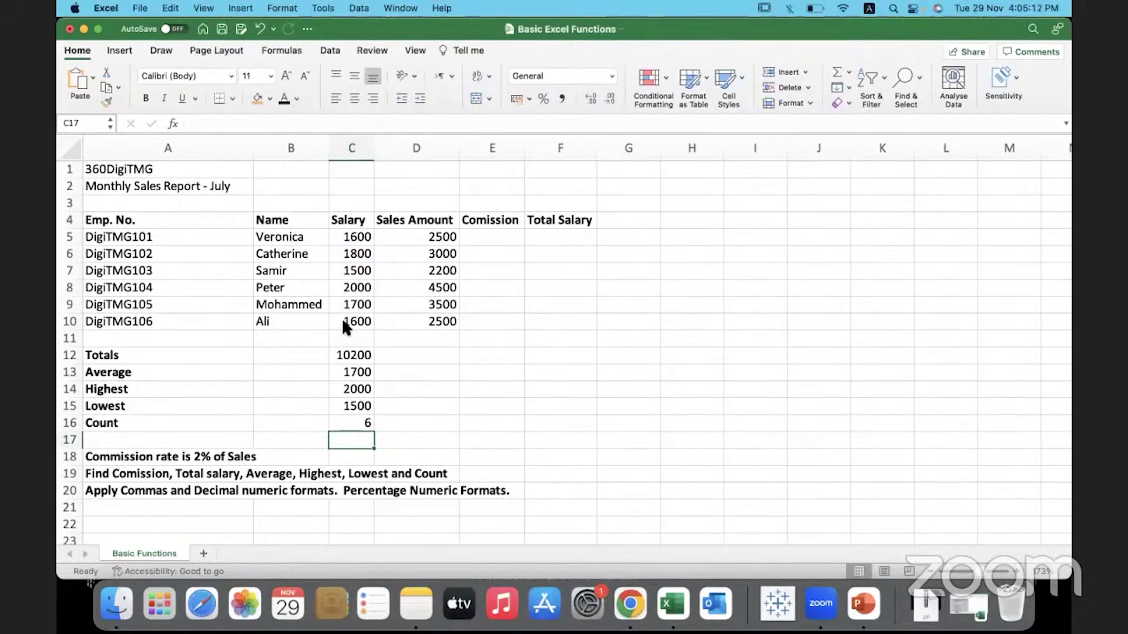
Calculate the first employee's commission in cell E5 as 2% of the sales amount with the formula =(D5*2%).
click(171, 458)
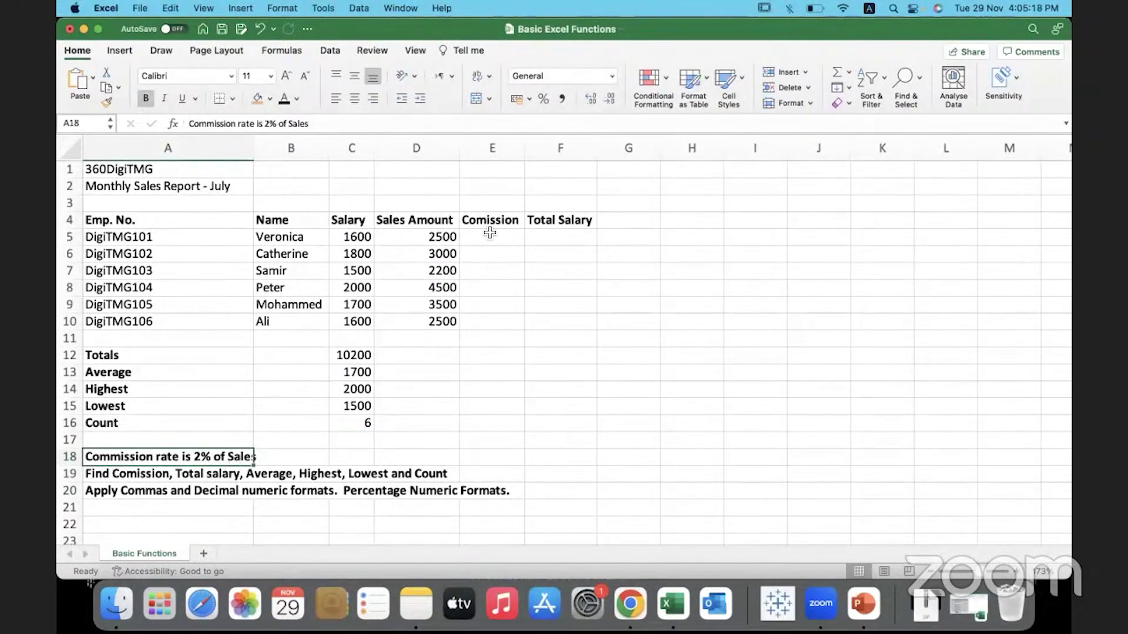
click(411, 239)
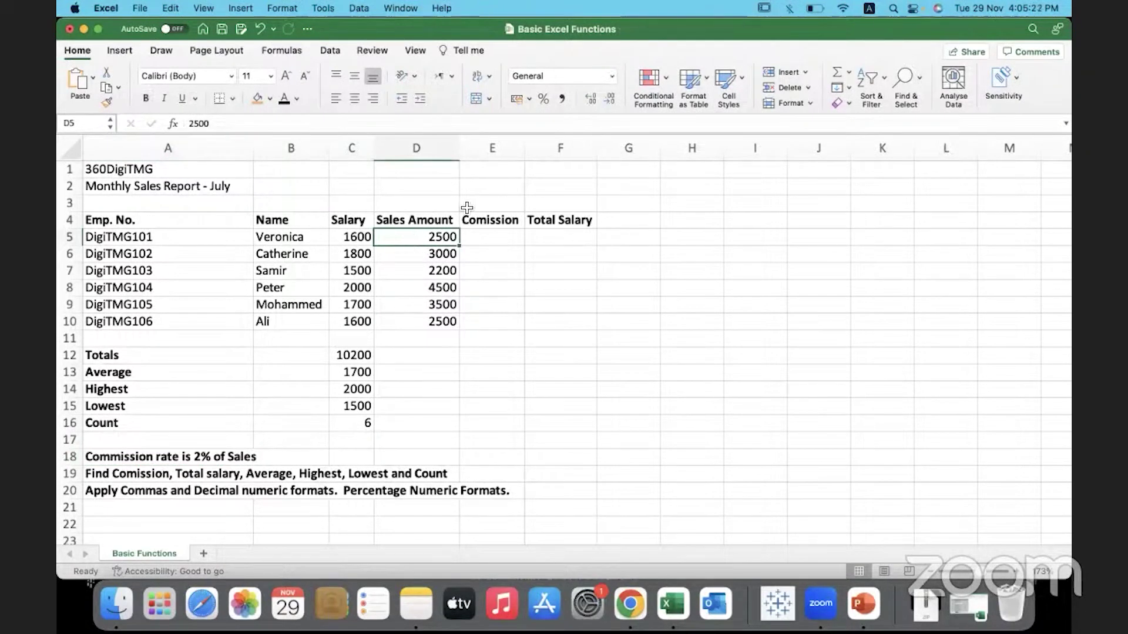
click(496, 243)
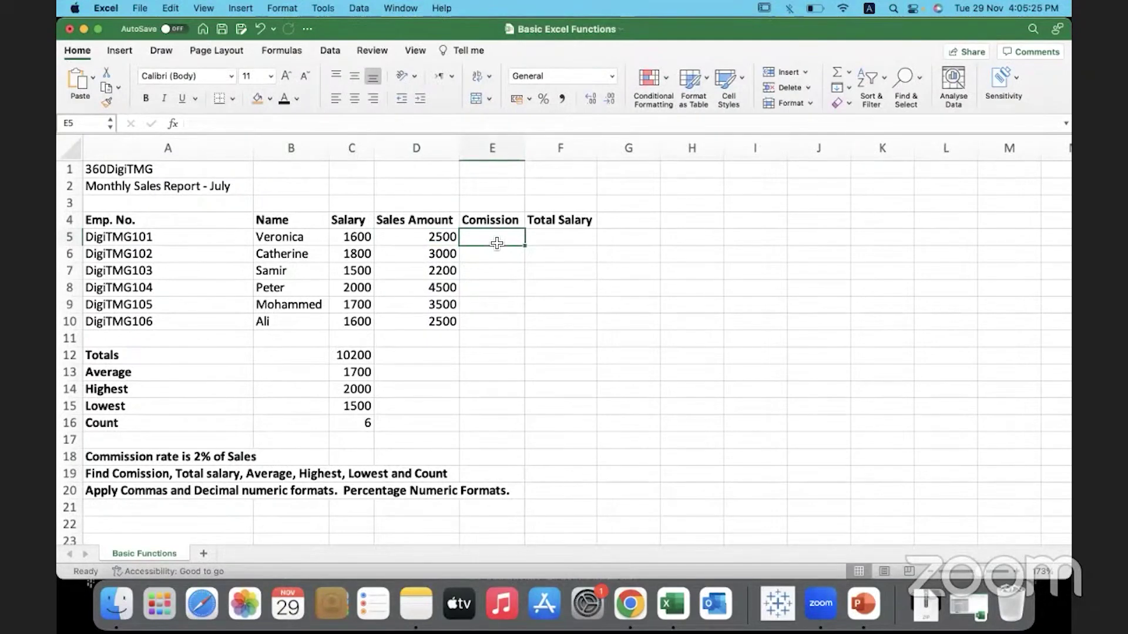
double_click(496, 243)
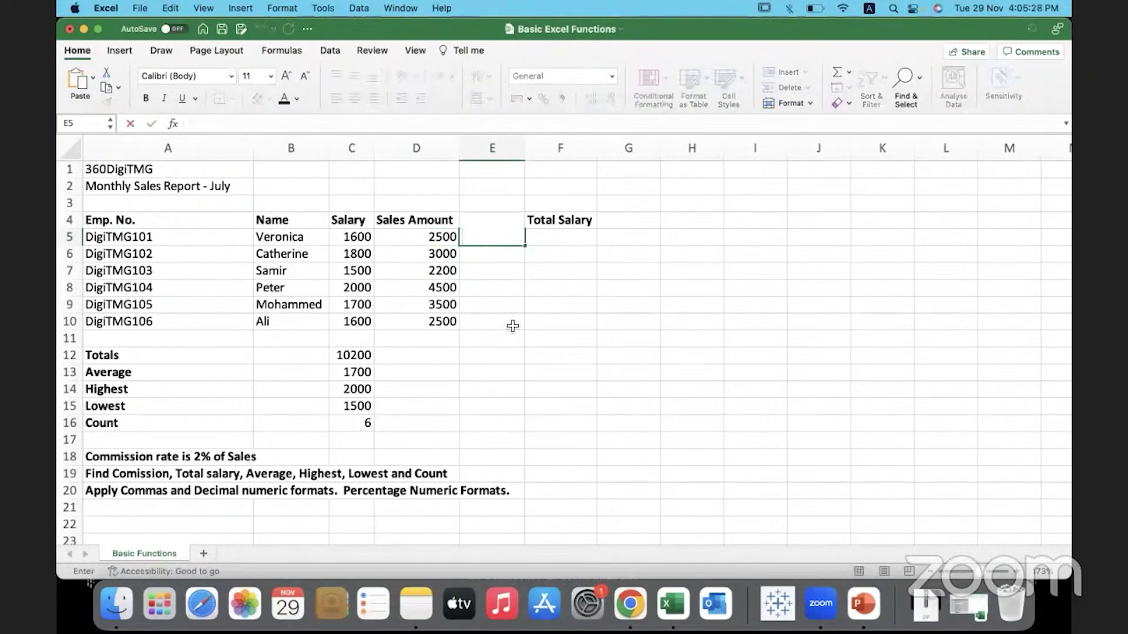
text(=()
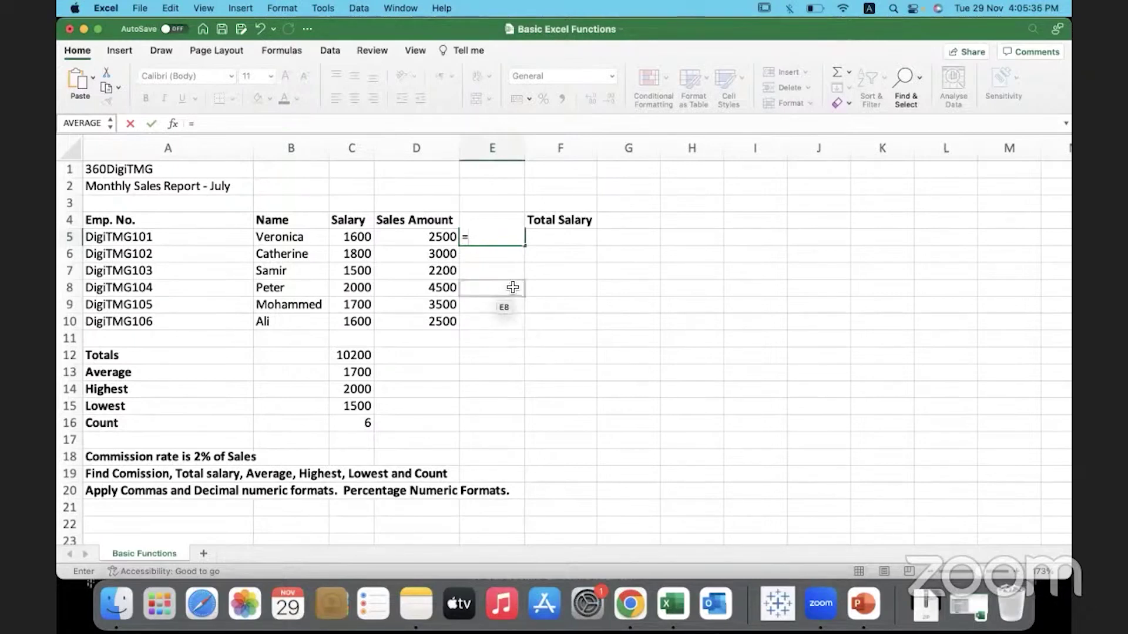
click(413, 235)
text(*2%)
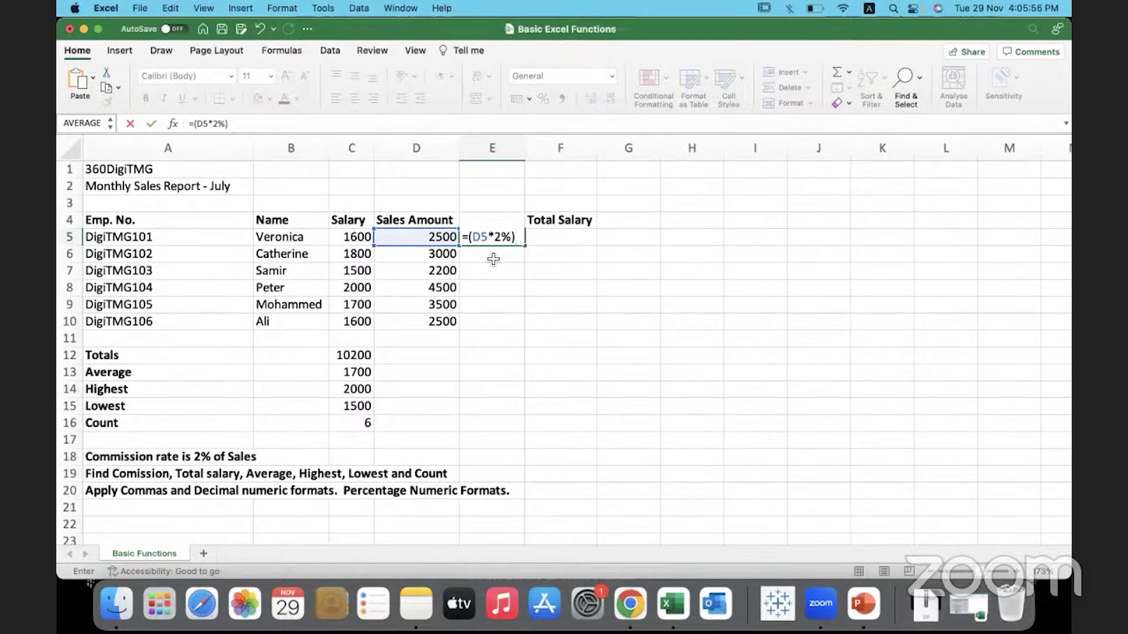
key(Return)
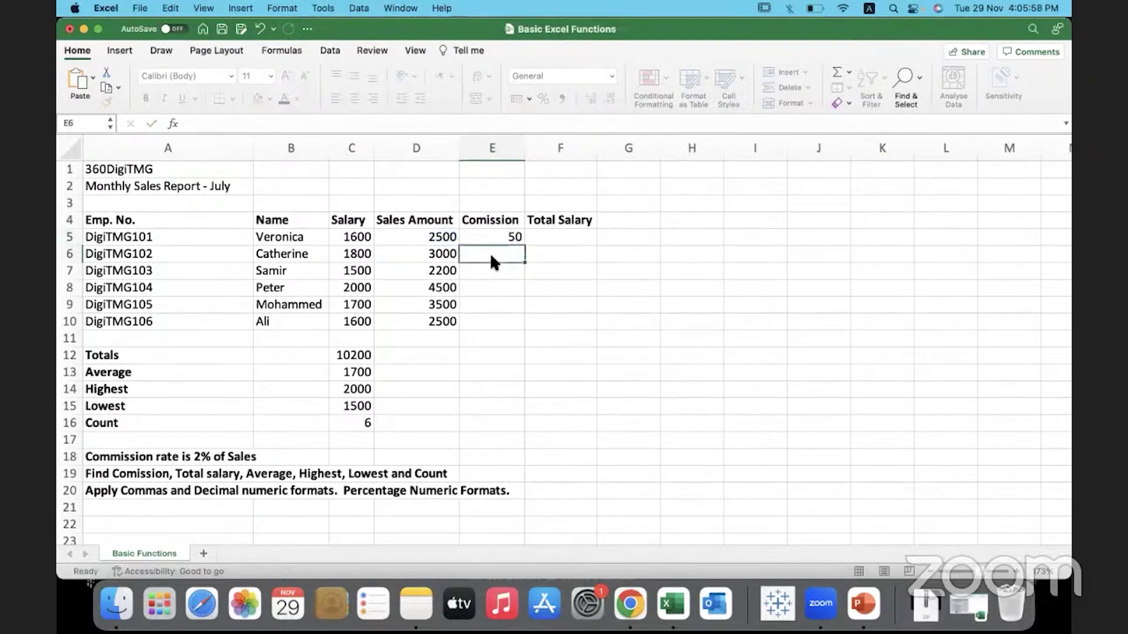
Examine the commission formula in E5 and compare the sales amounts with the empty commission cells in rows 6 to 8.
click(492, 241)
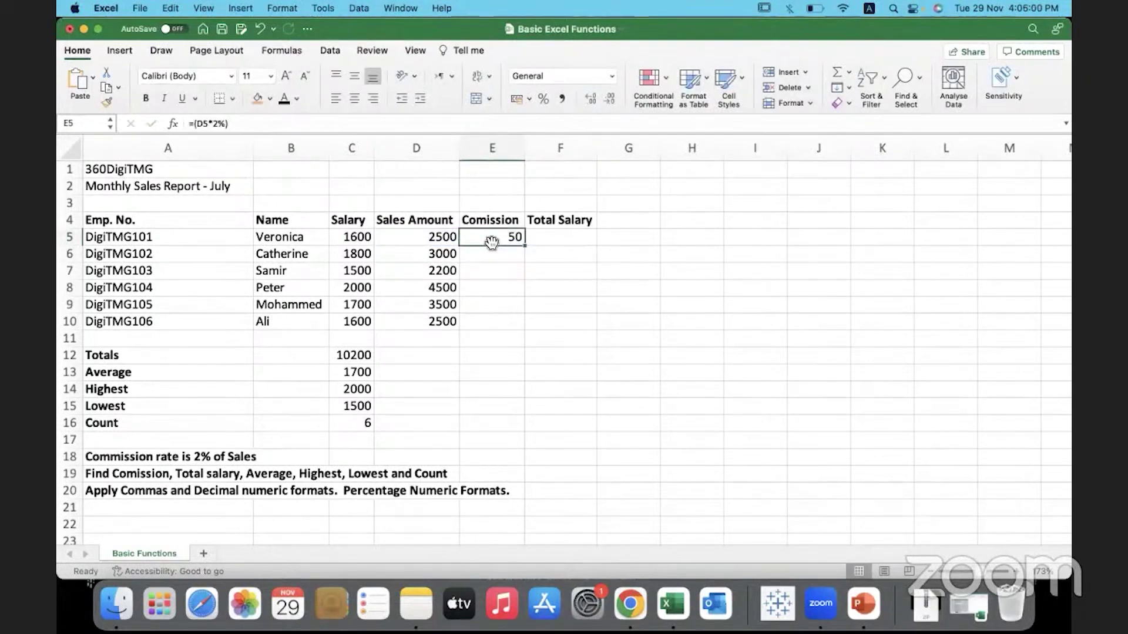
click(492, 261)
click(492, 270)
click(496, 286)
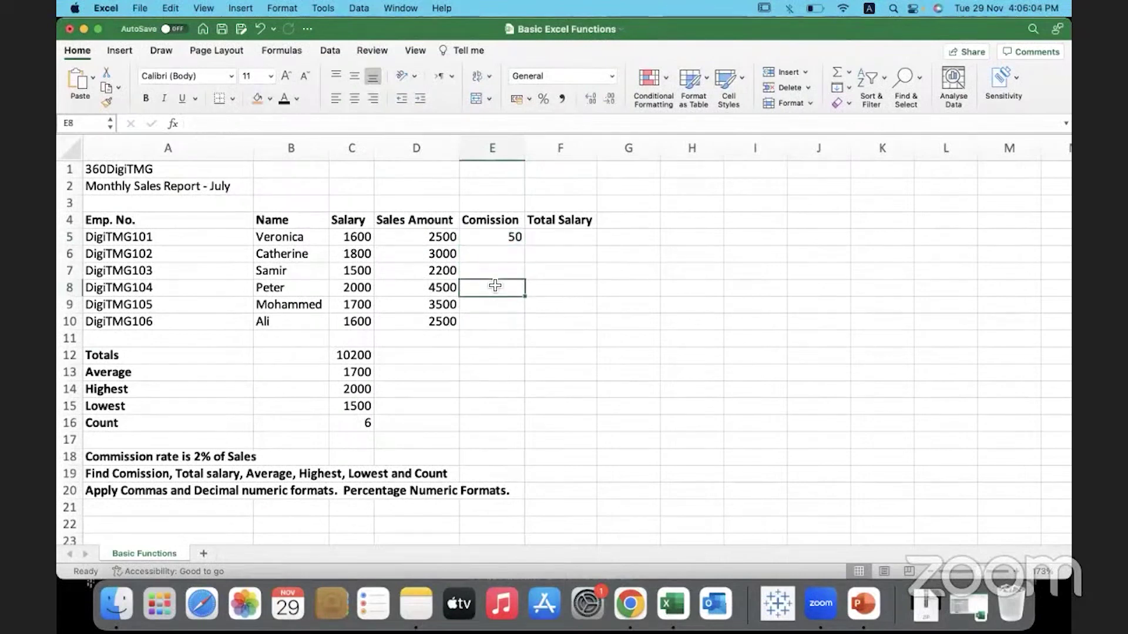
click(485, 256)
click(411, 259)
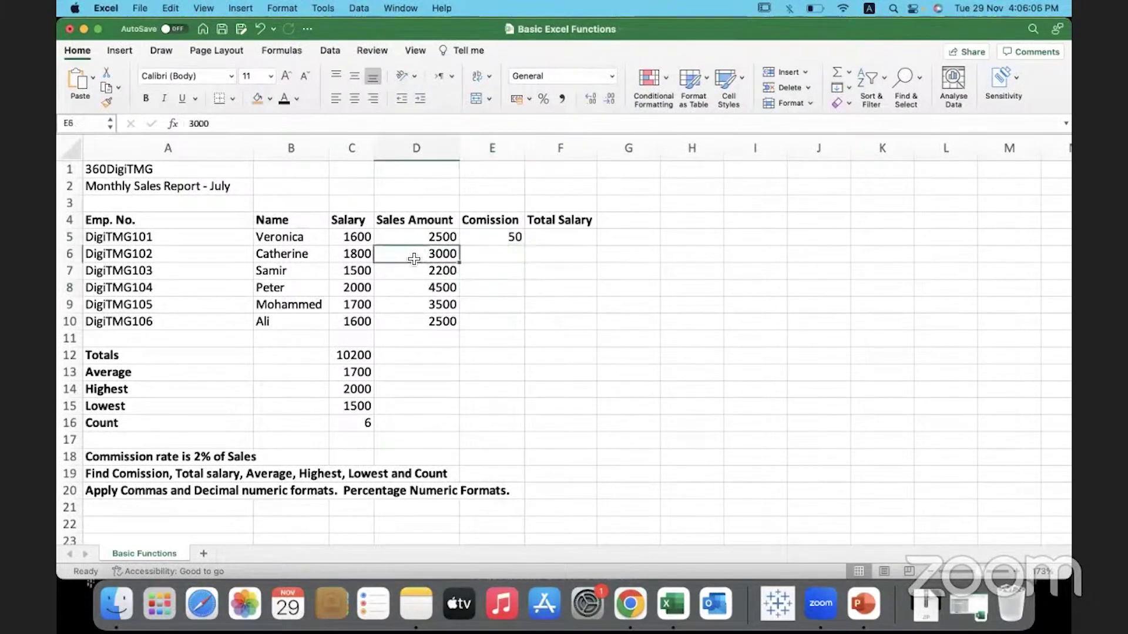
drag(410, 259, 485, 255)
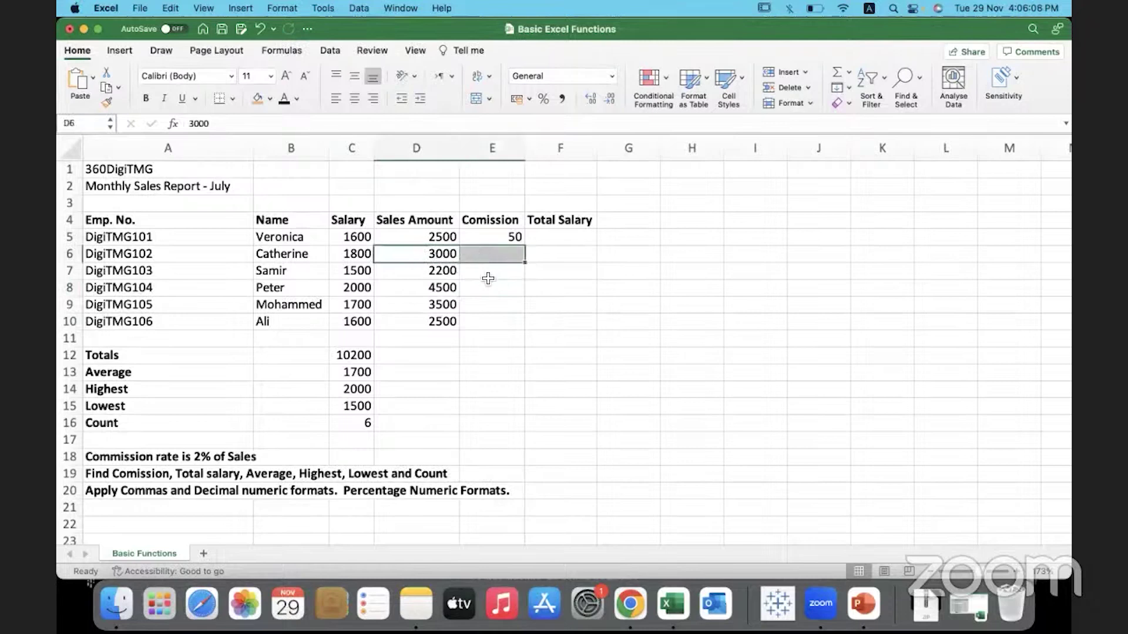
click(482, 277)
drag(481, 278, 438, 278)
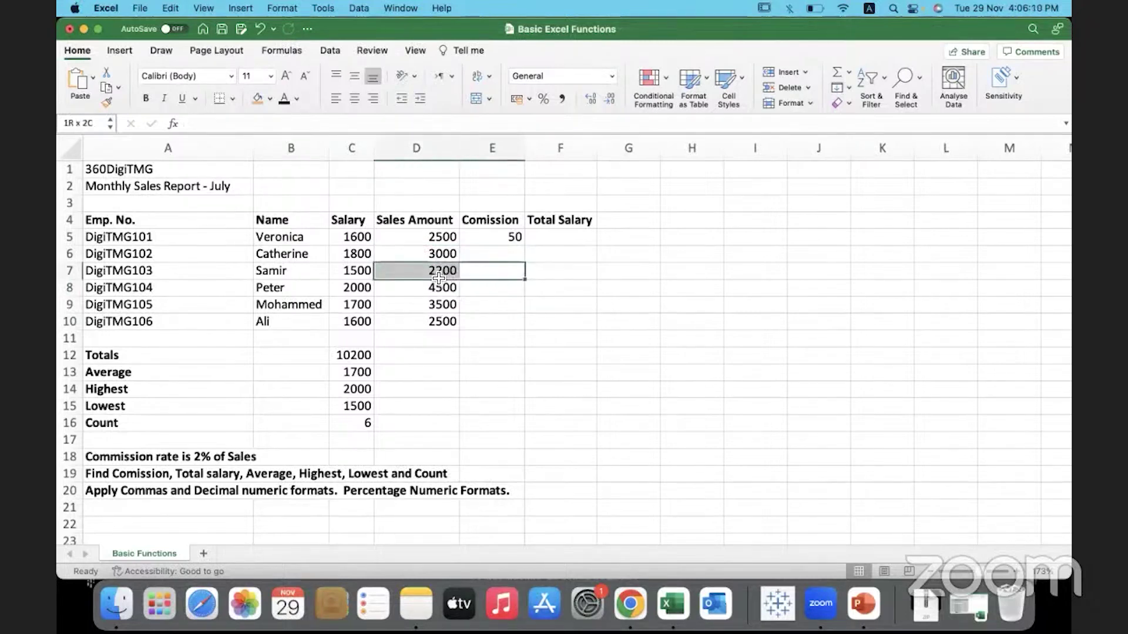
click(500, 295)
click(486, 240)
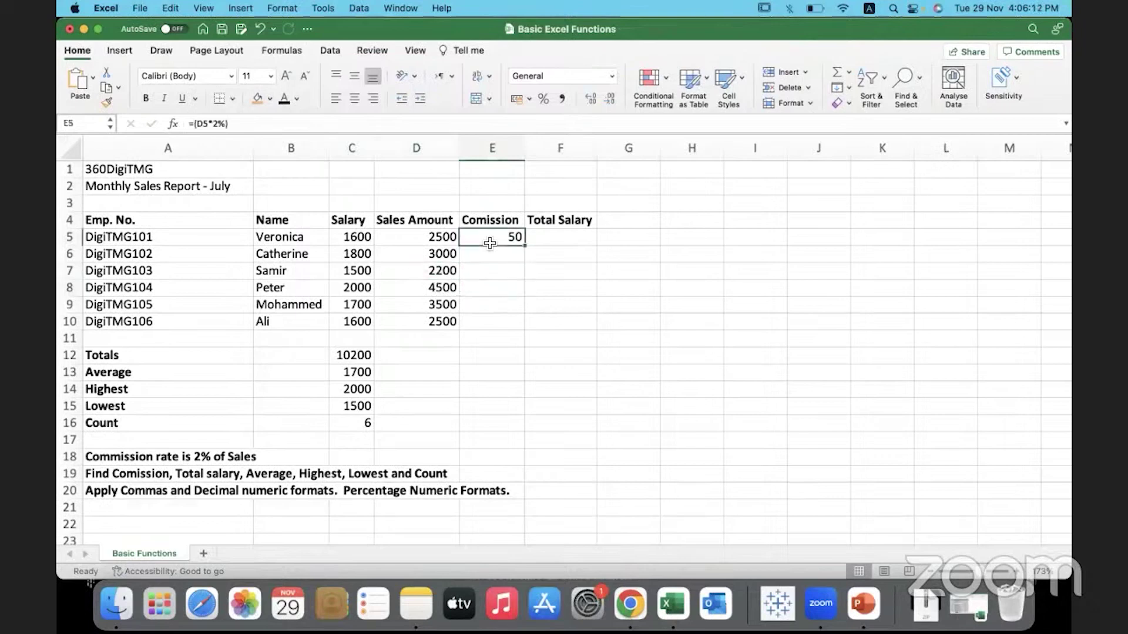
click(213, 121)
drag(229, 123, 176, 123)
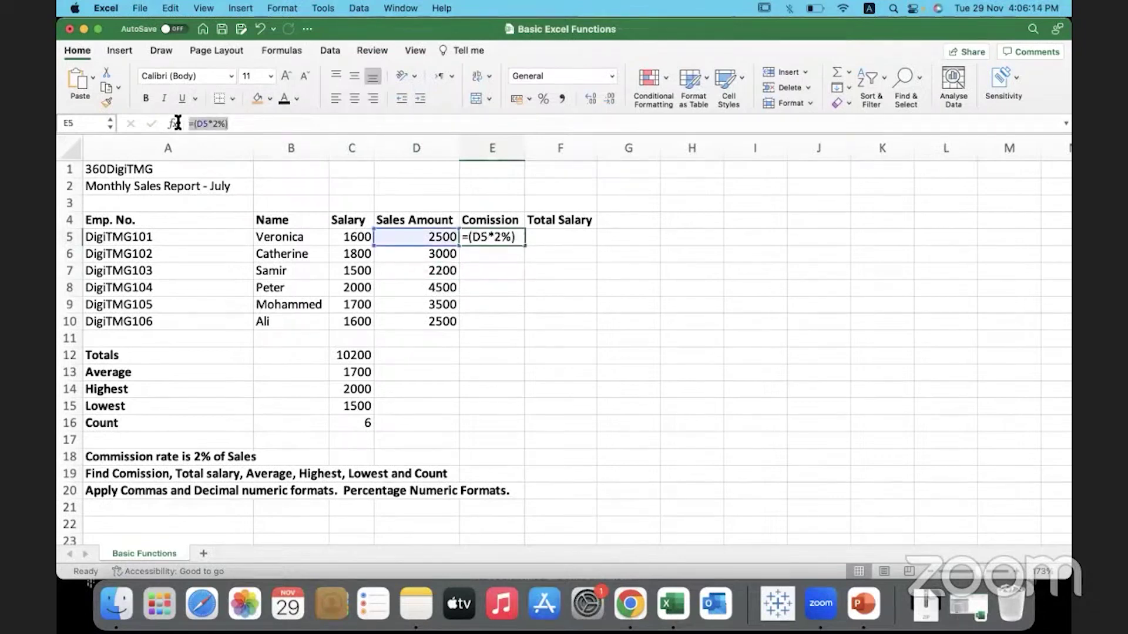
text(=)
click(508, 257)
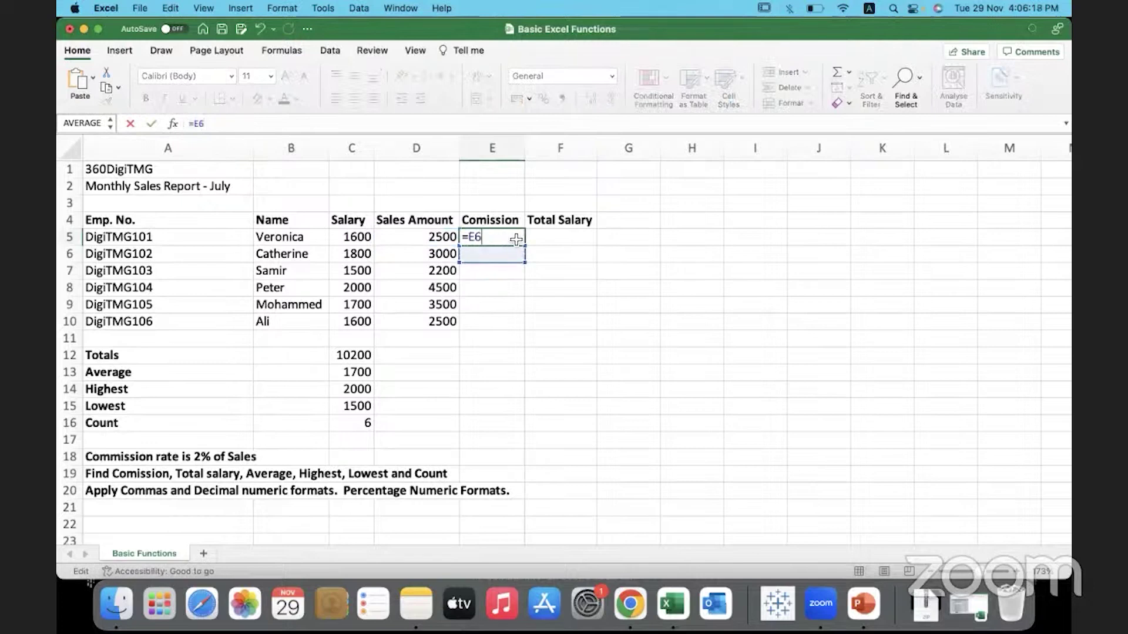
key(Escape)
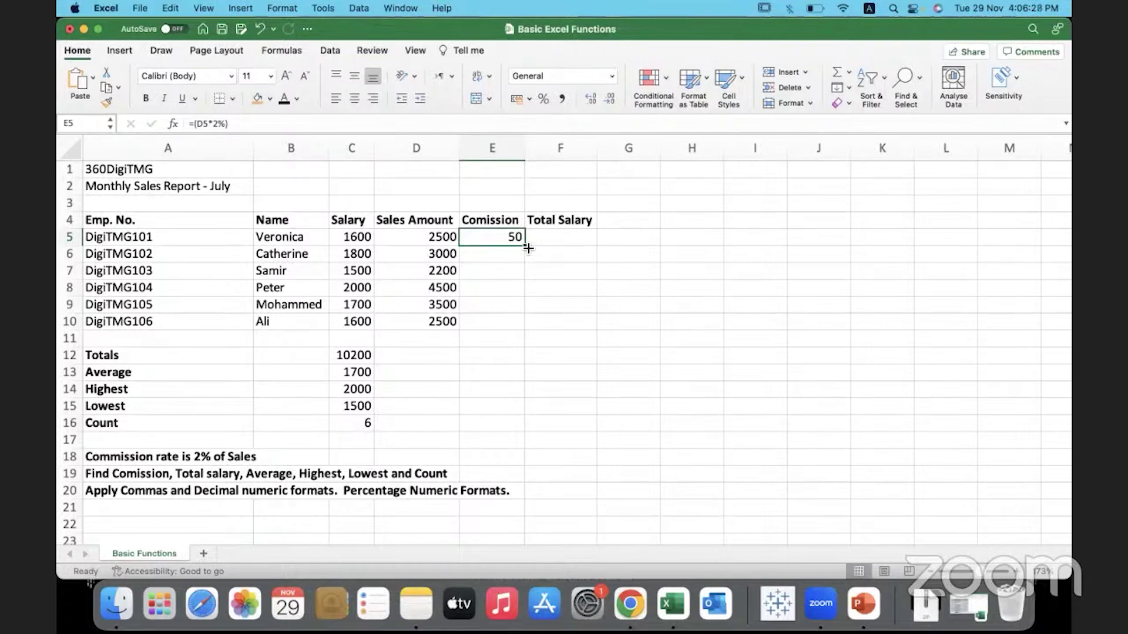
Fill the commission formula from E5 down to E10 for the remaining employees.
double_click(528, 249)
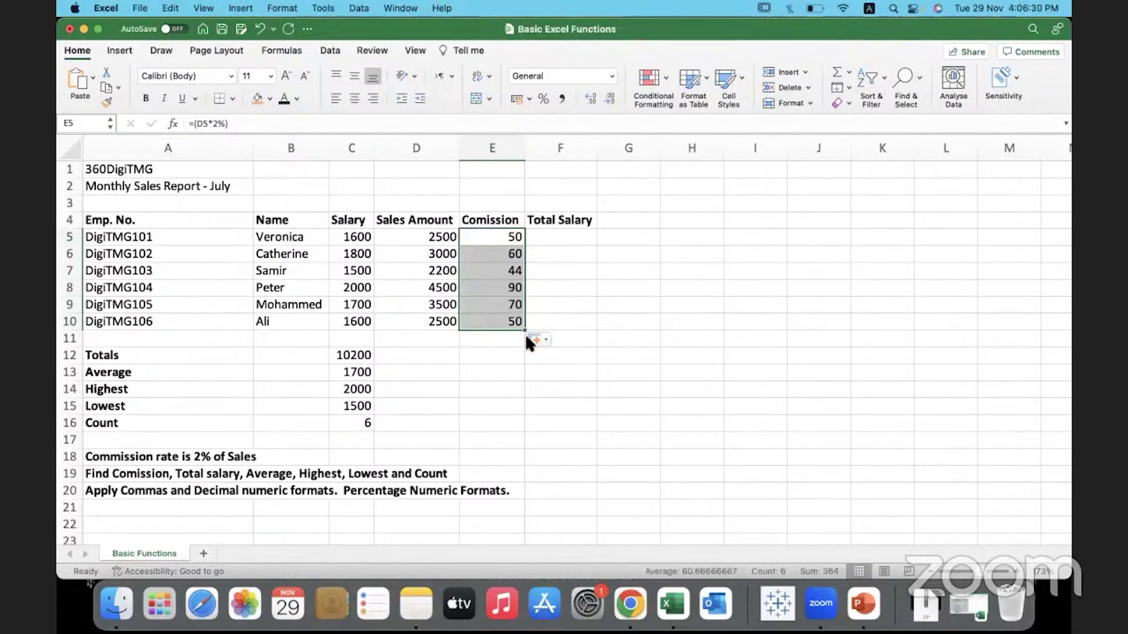
click(515, 242)
drag(526, 248, 527, 328)
click(509, 233)
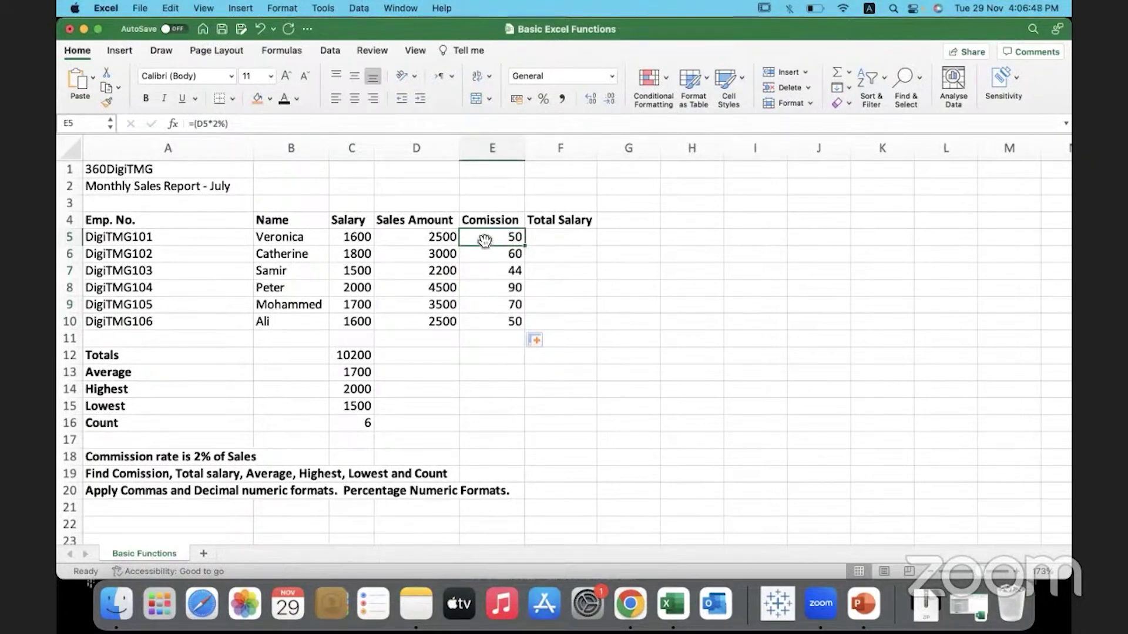
Enter the note "Relative Referencing" in cell I2 and fit column I's width to the text.
click(495, 258)
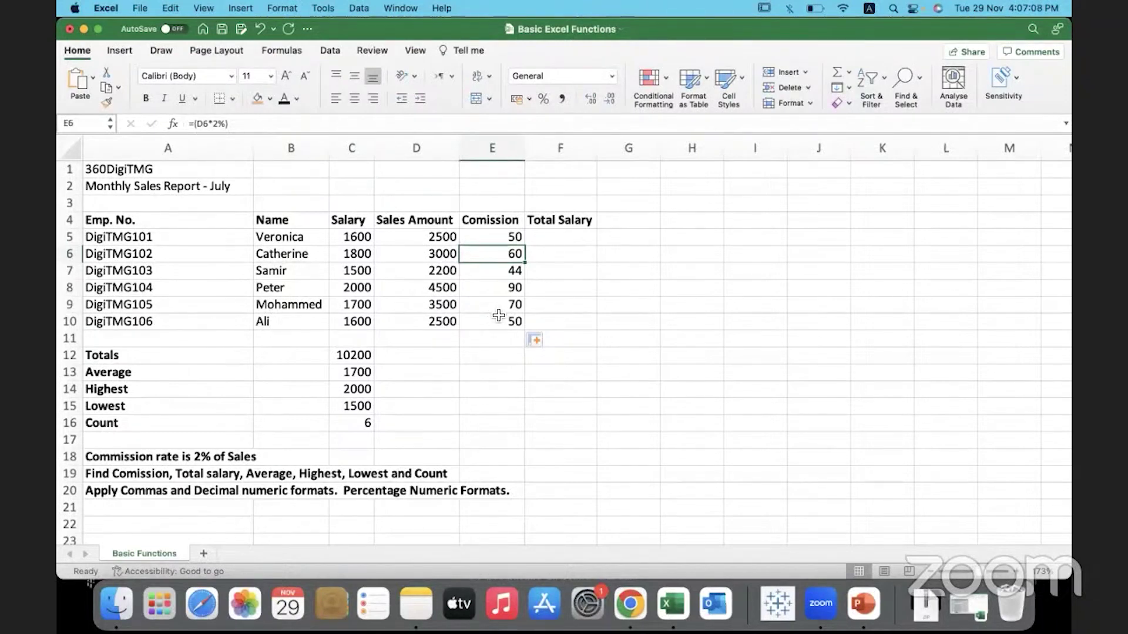
click(756, 187)
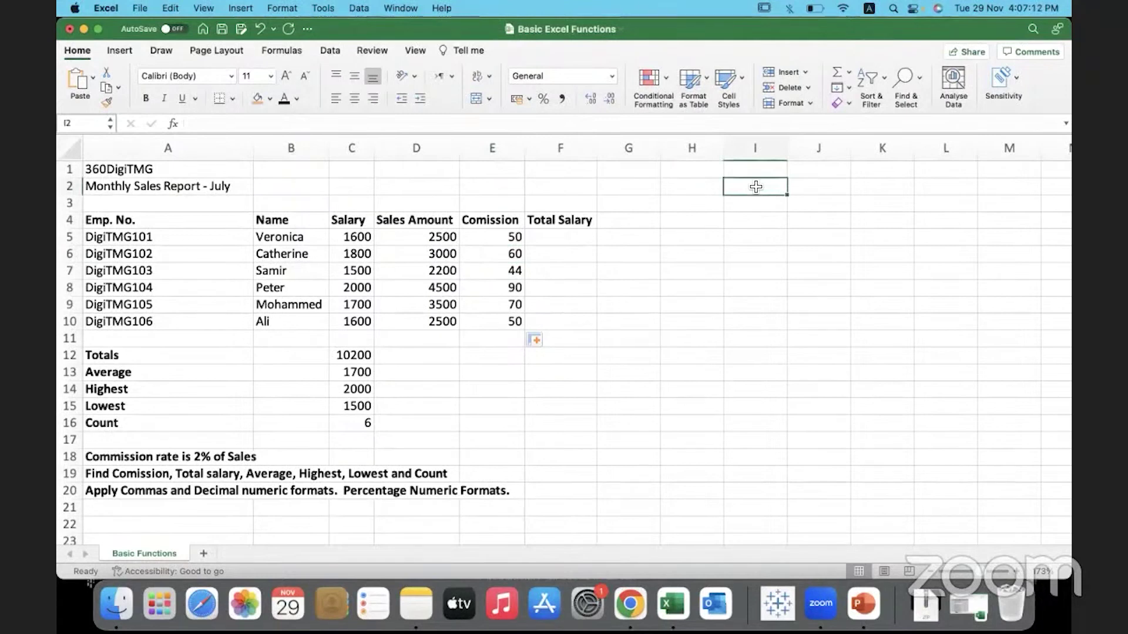
text(Relative )
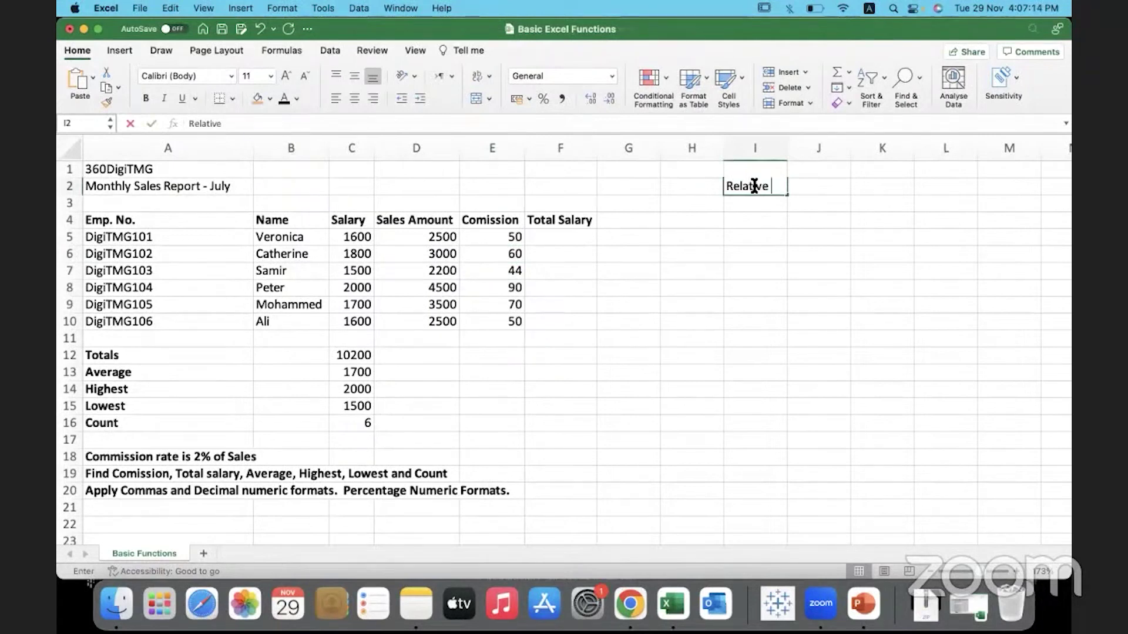
text(Referencing)
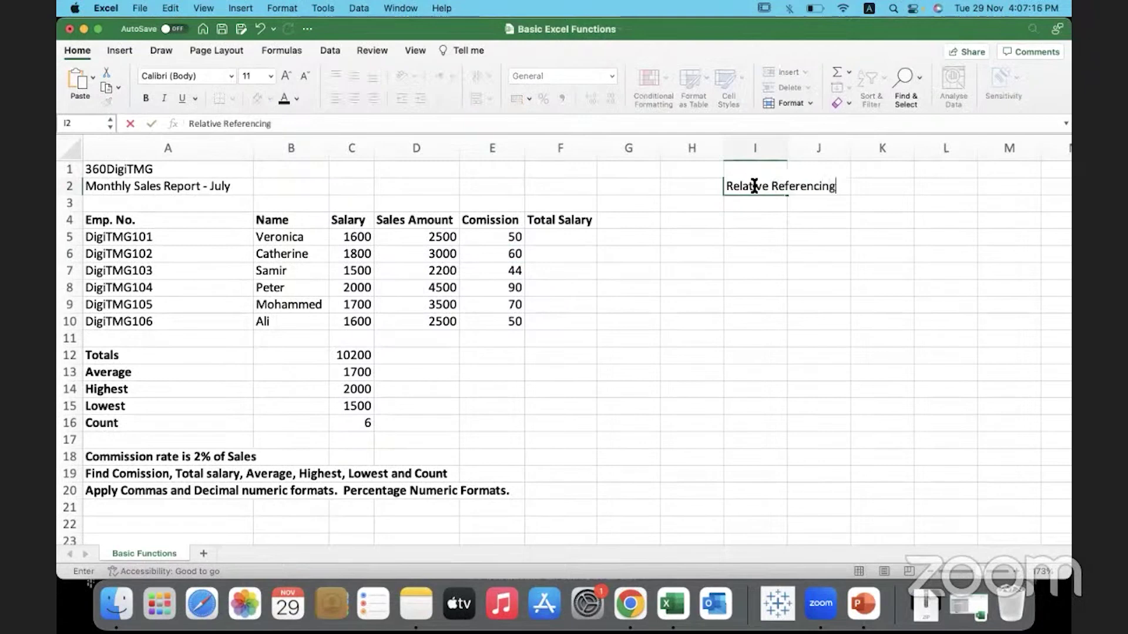
click(776, 255)
double_click(787, 150)
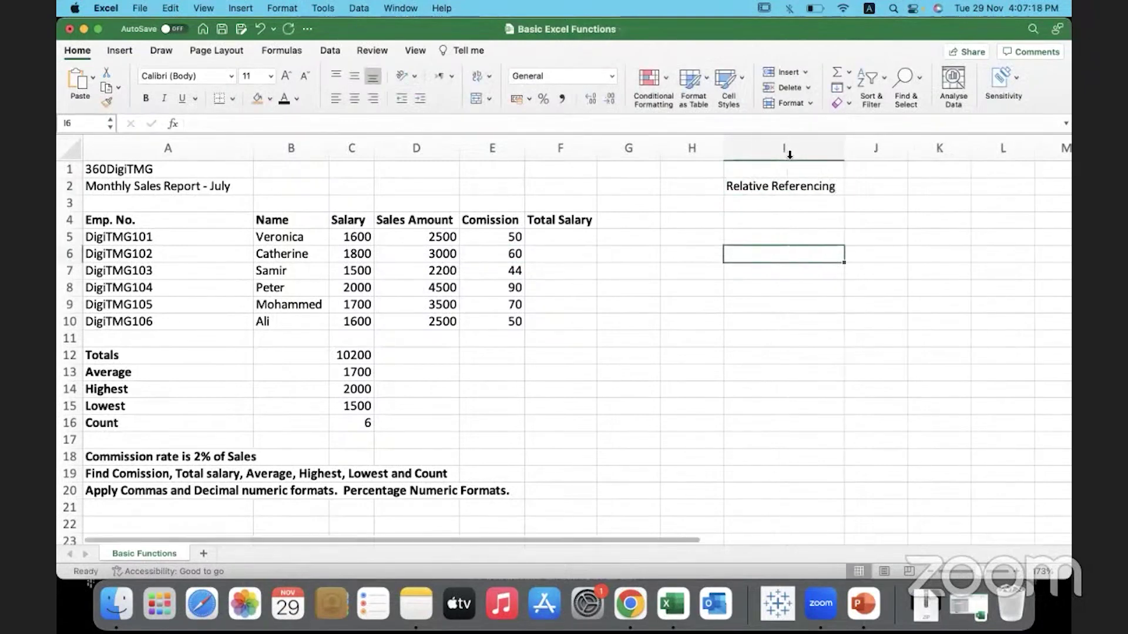
Examine the commission formulas in E5, E6 and E9 to compare which sales amount cell each one references.
click(489, 242)
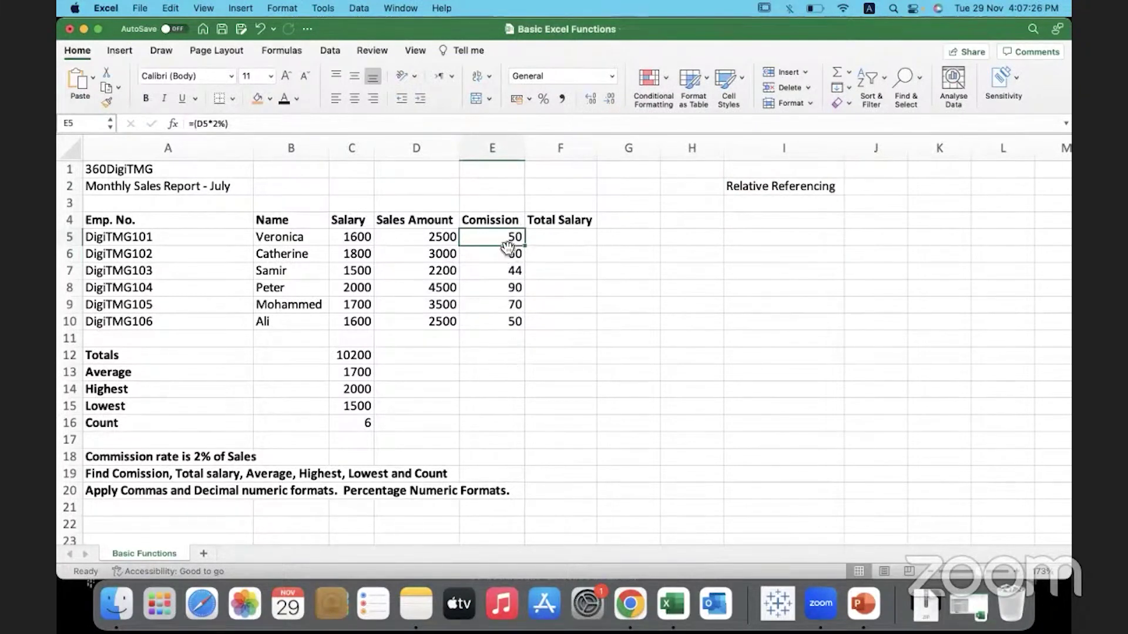
click(490, 259)
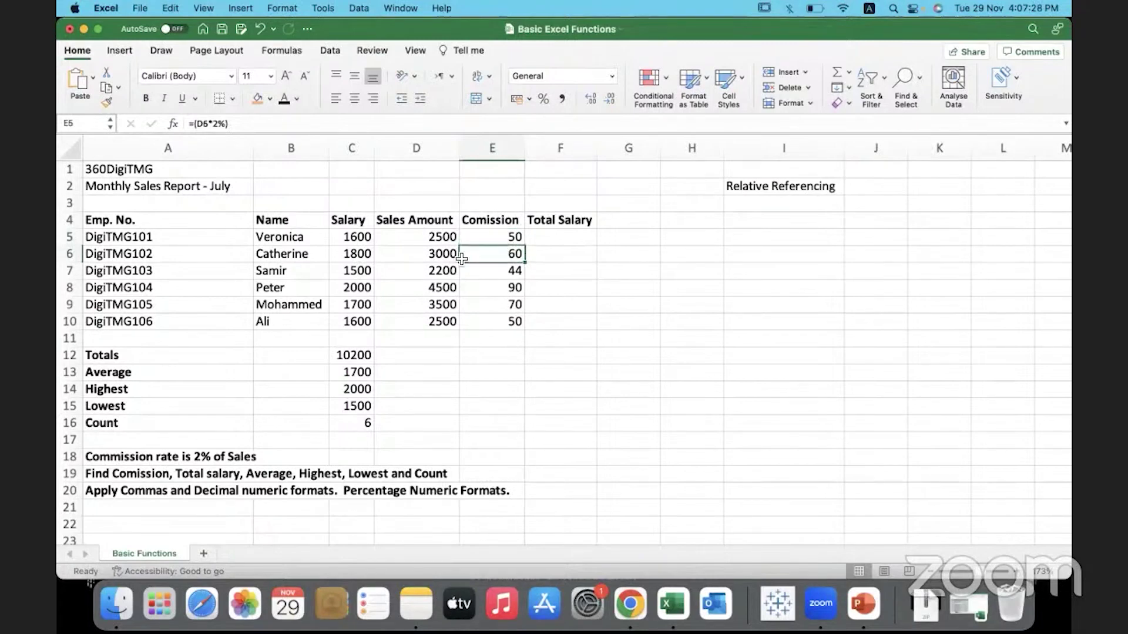
double_click(473, 254)
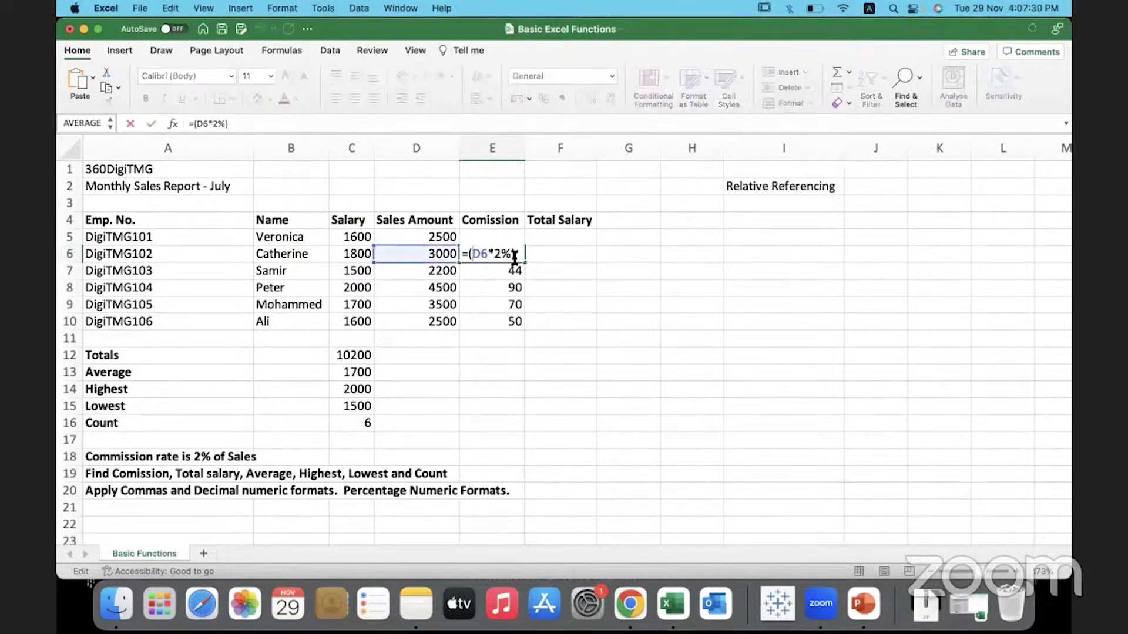
click(498, 306)
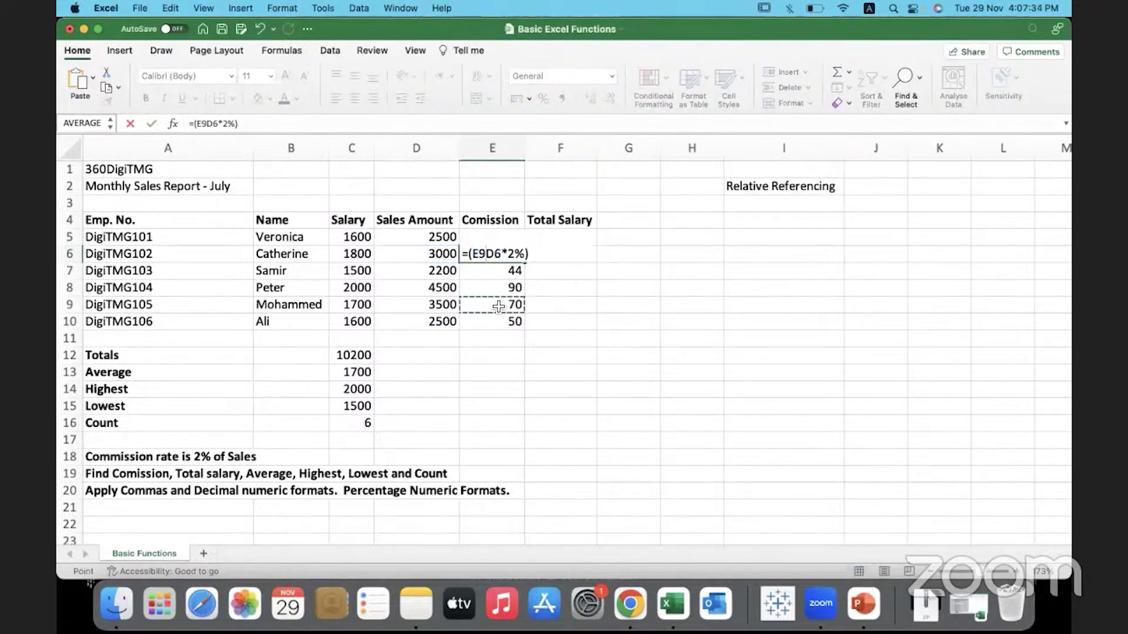
key(Escape)
double_click(497, 305)
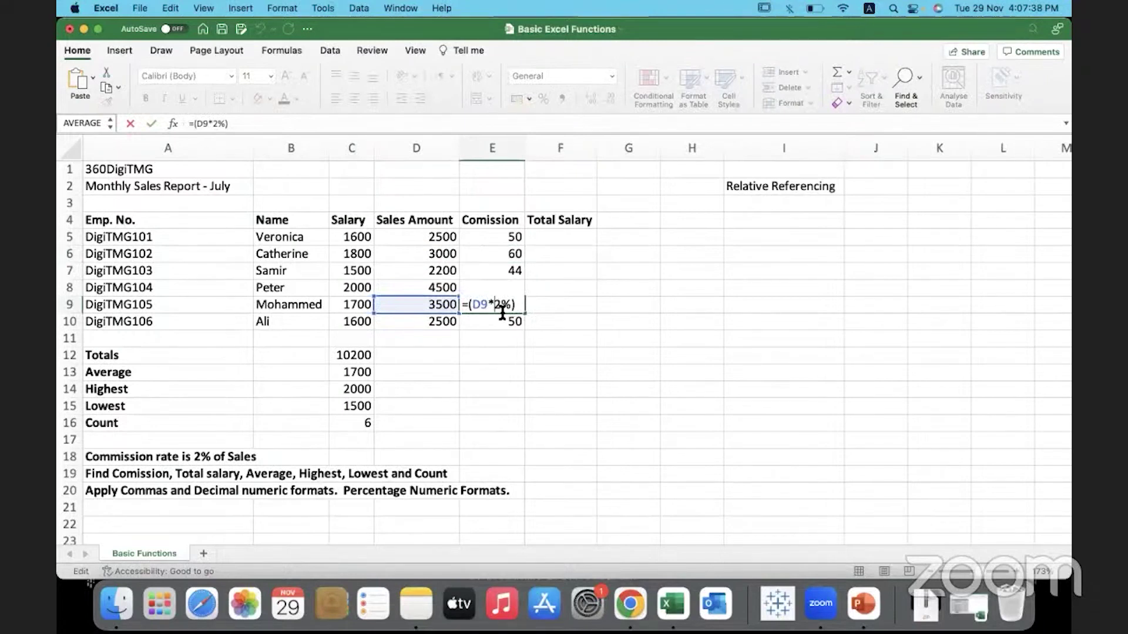
drag(487, 305, 465, 312)
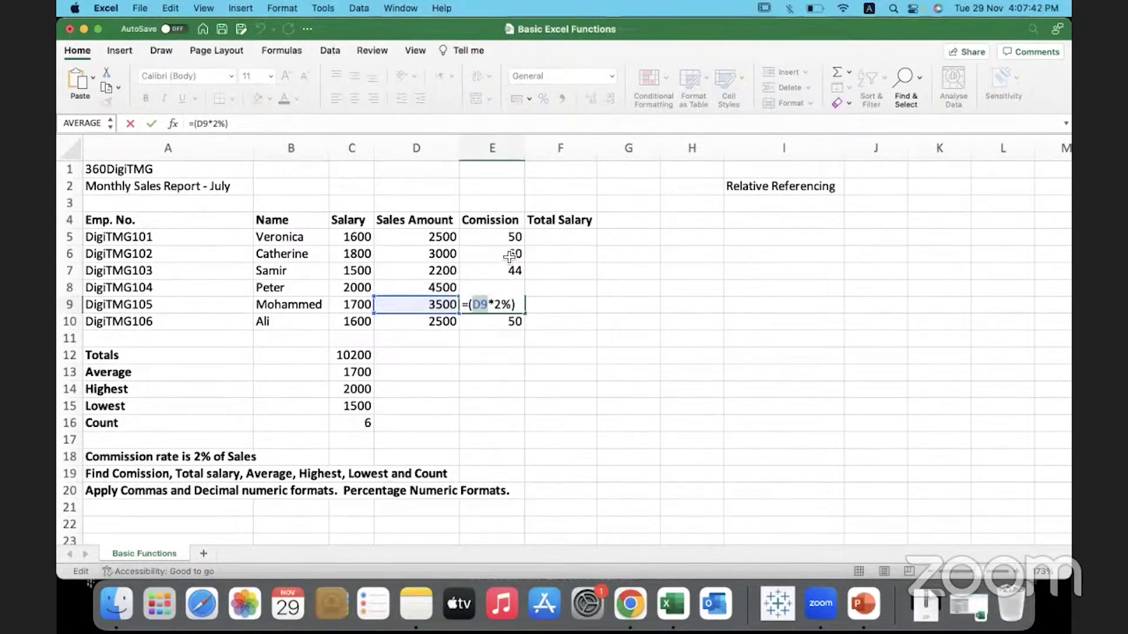
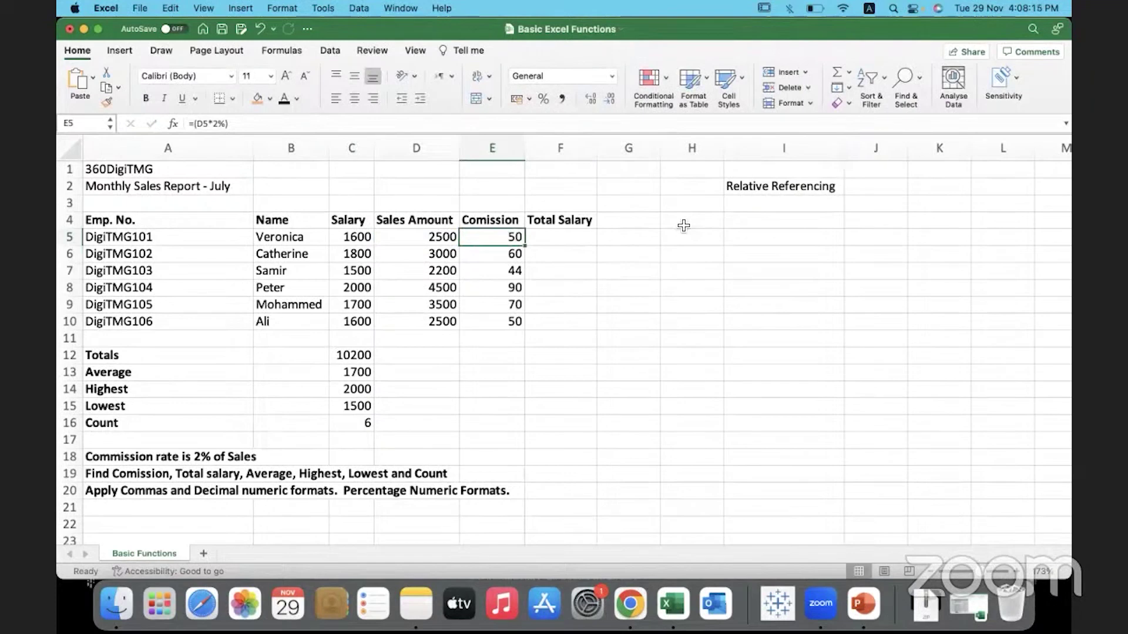
Add the heading "commision %" in cell H4.
click(683, 225)
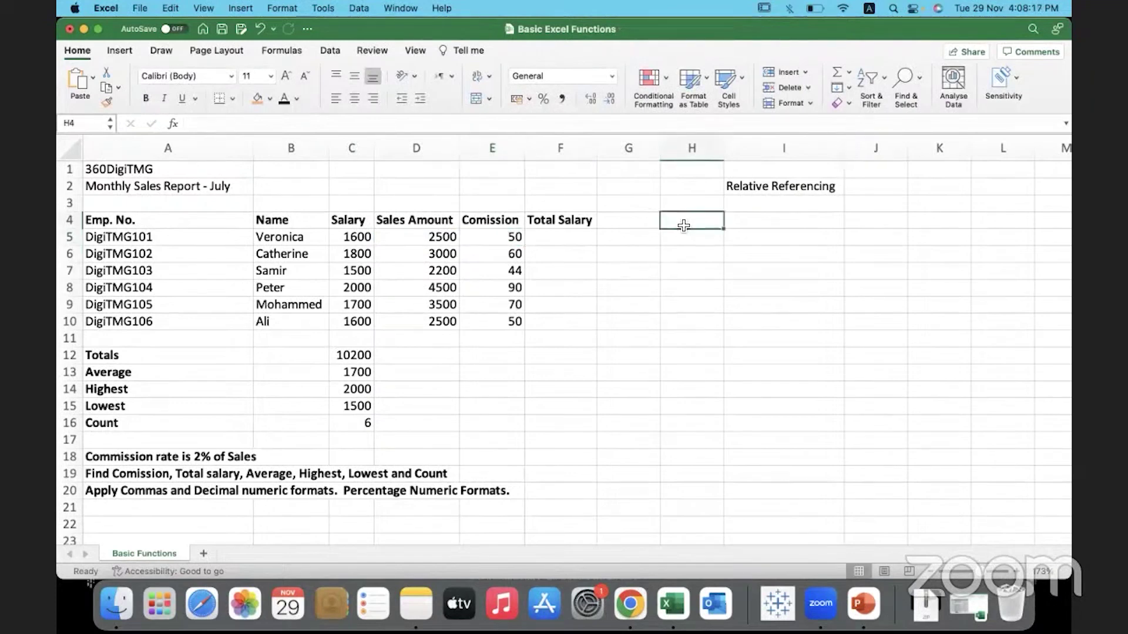
text(co)
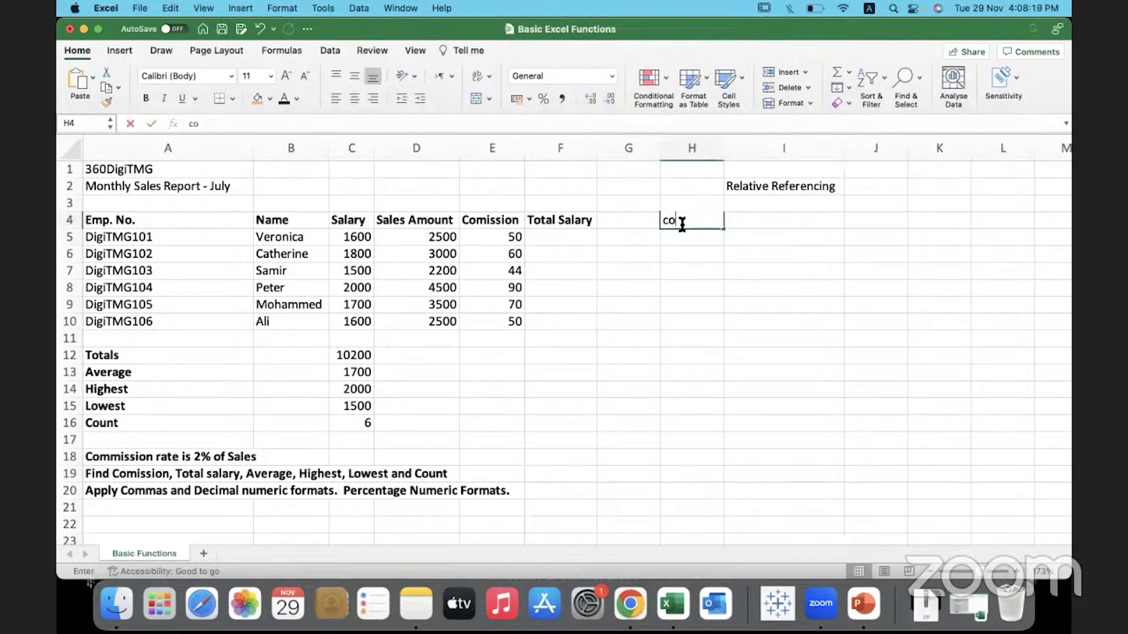
text(mmis)
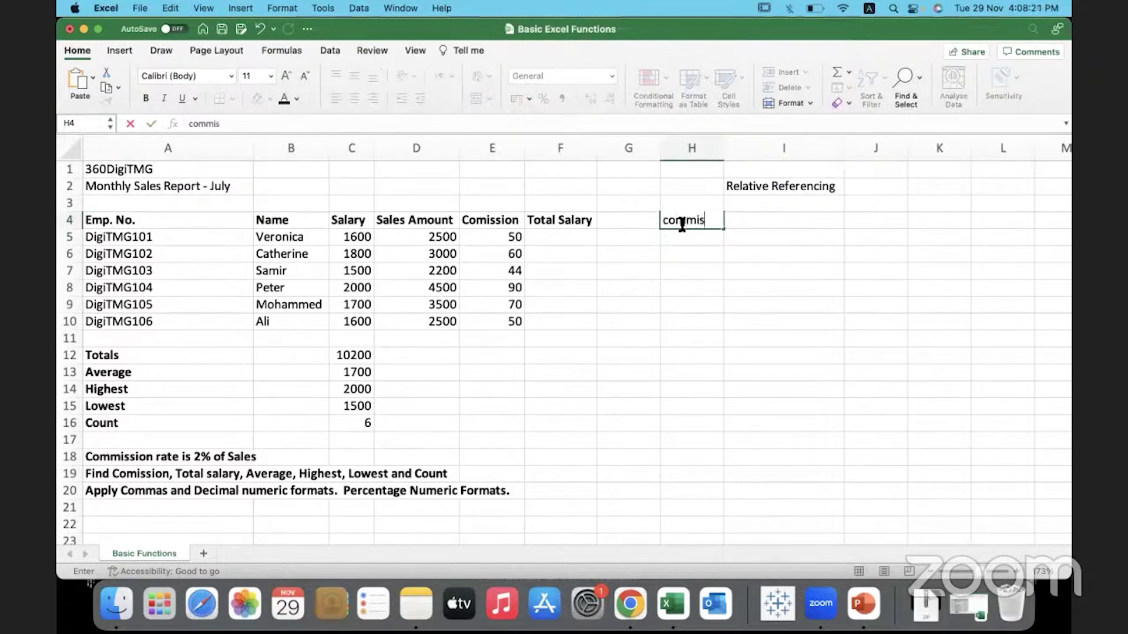
text(ion)
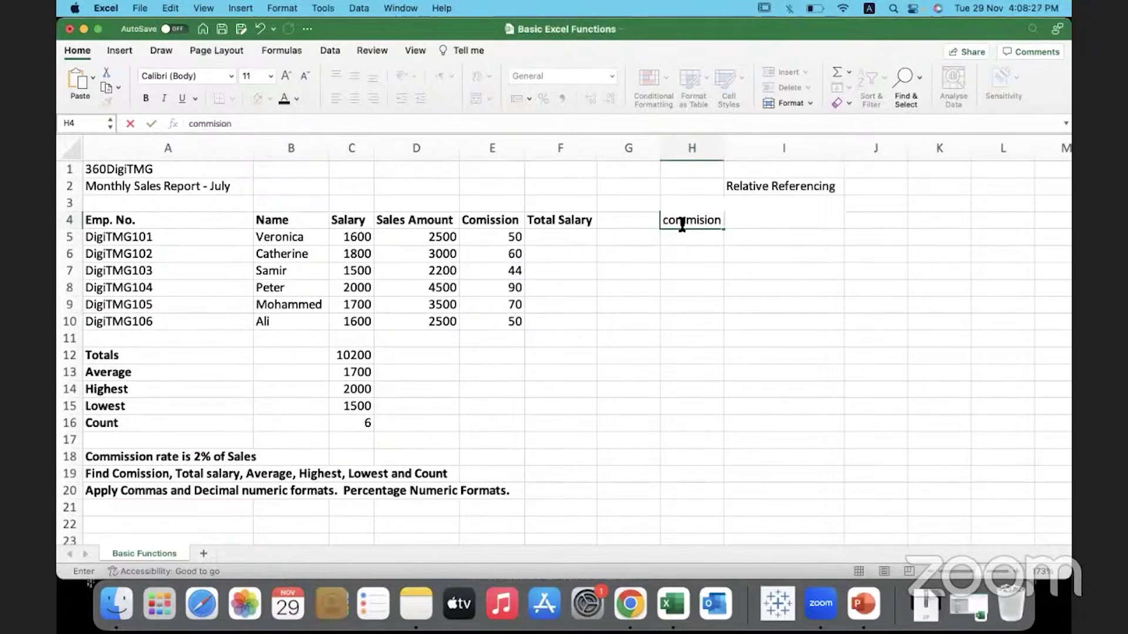
text( %)
key(Return)
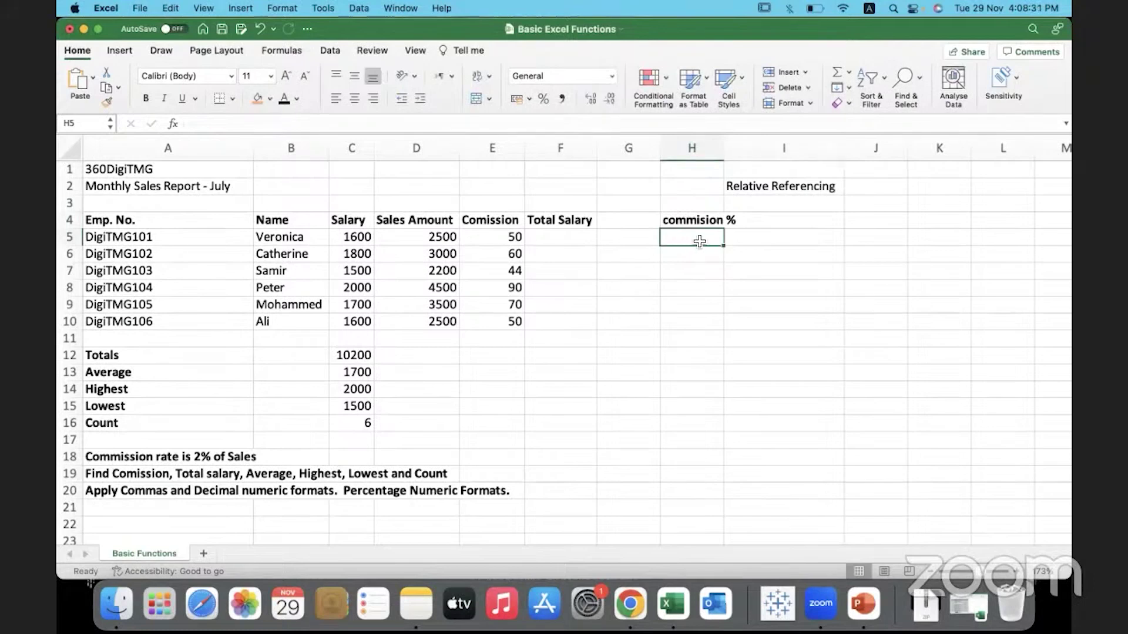
Enter a commission rate of 2% in cell H5 and widen column H to fit its heading.
text(3%)
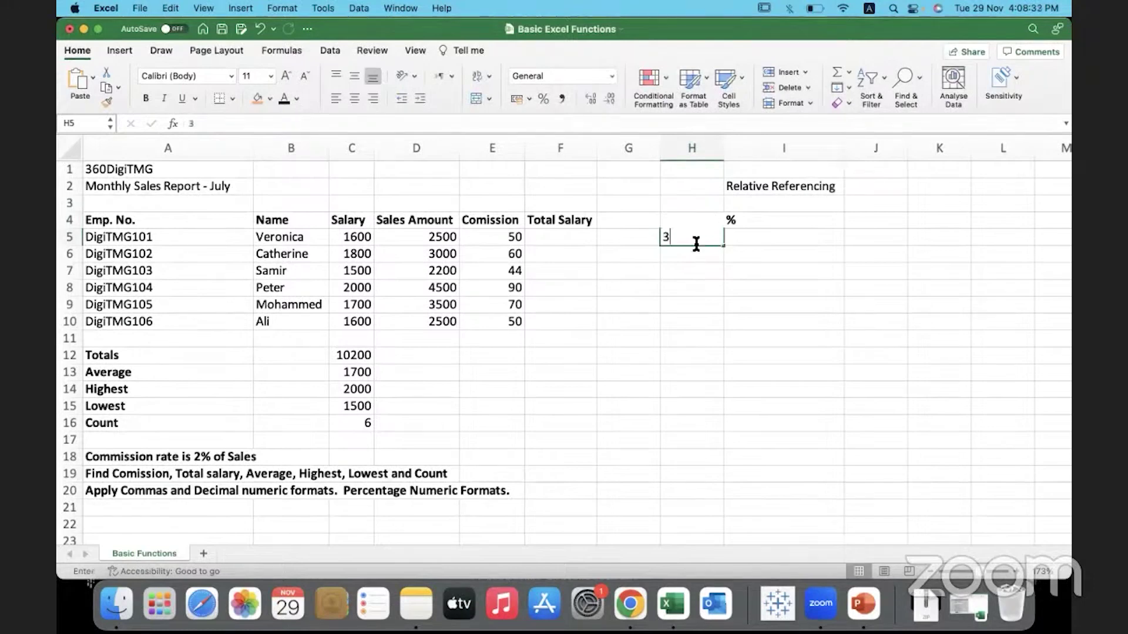
click(693, 319)
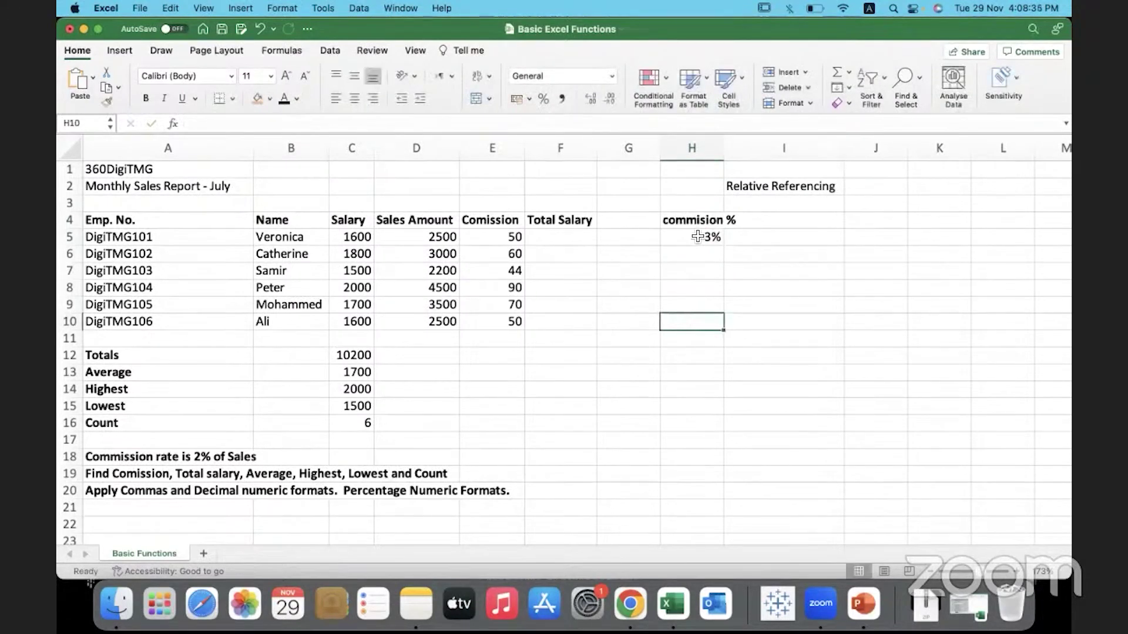
double_click(704, 237)
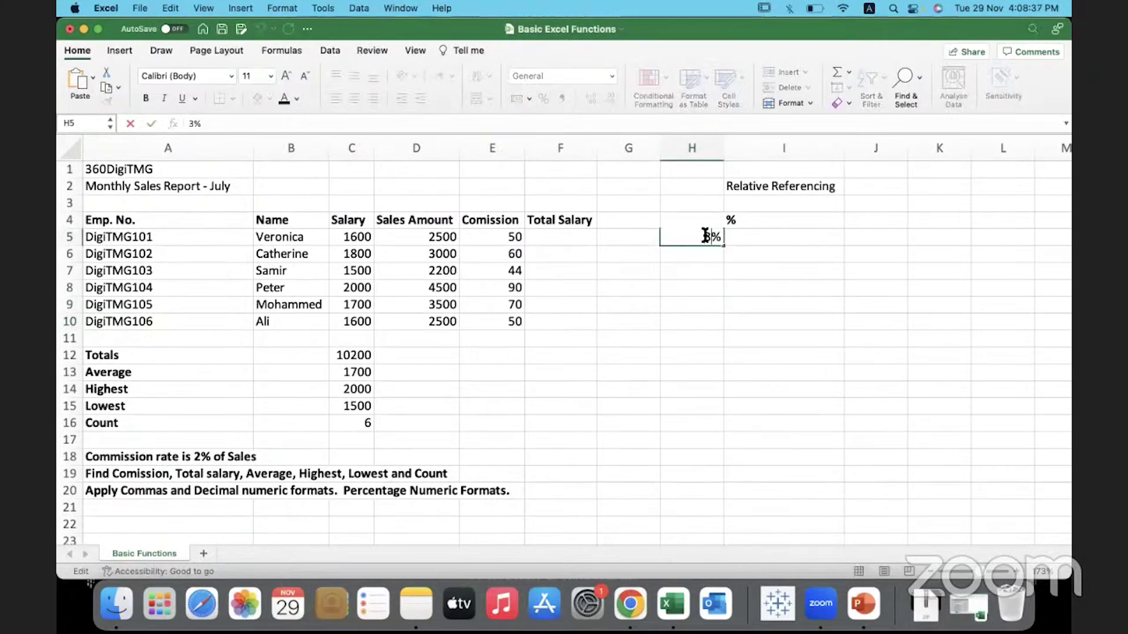
key(BackSpace)
text(2)
click(705, 289)
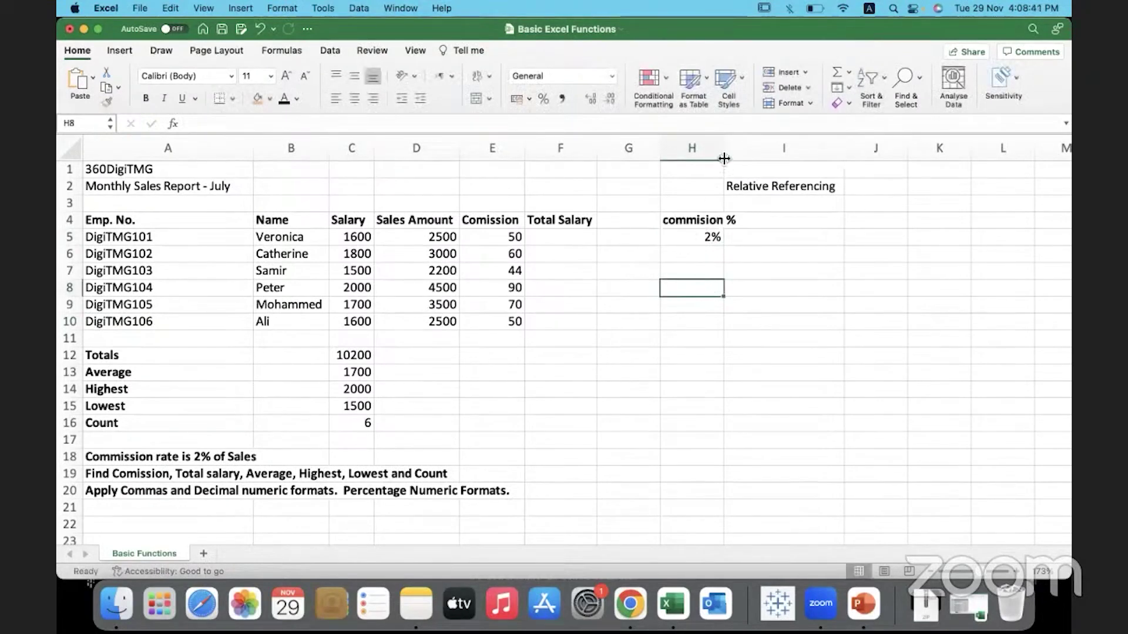
drag(724, 164, 743, 164)
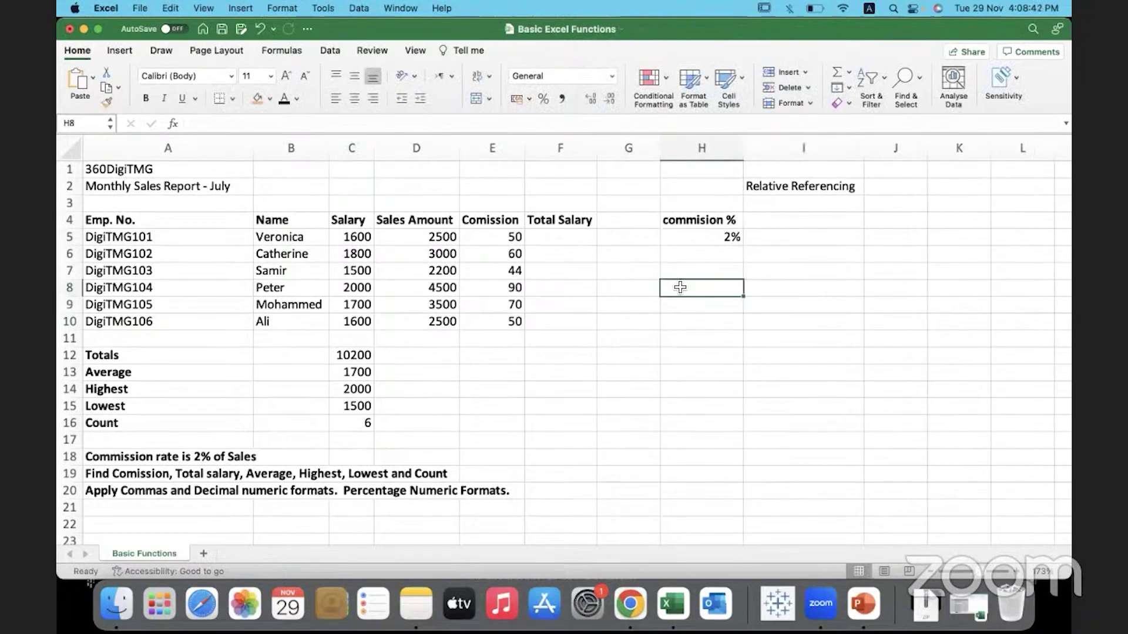
Change the commission formula in E5 to =(D5*H5) so it references the rate cell instead of a fixed percentage.
click(687, 242)
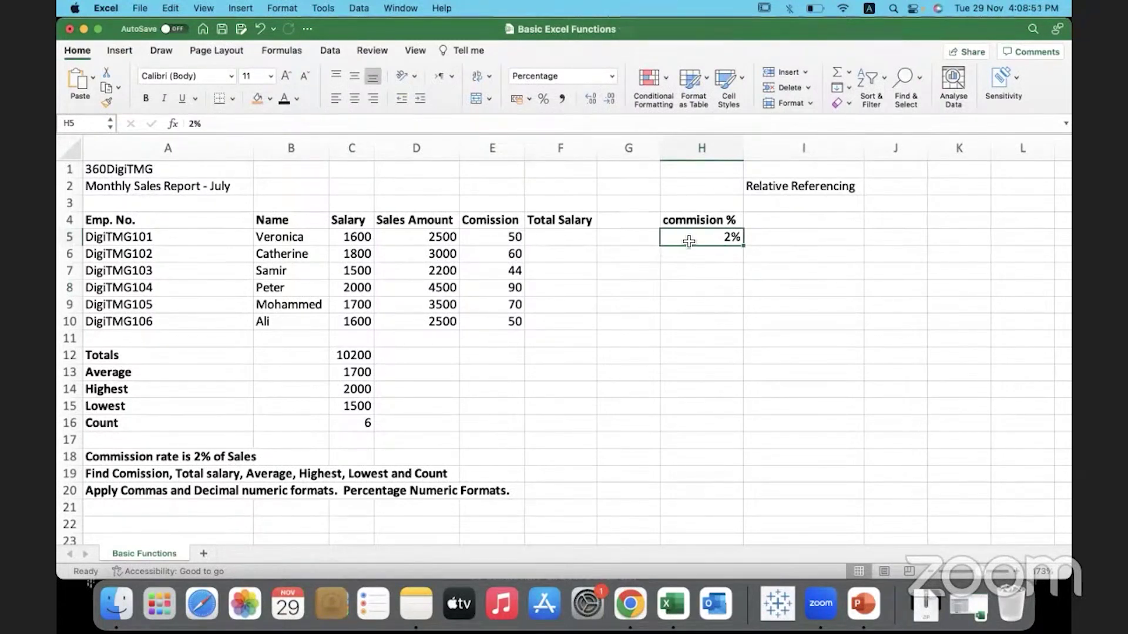
double_click(499, 241)
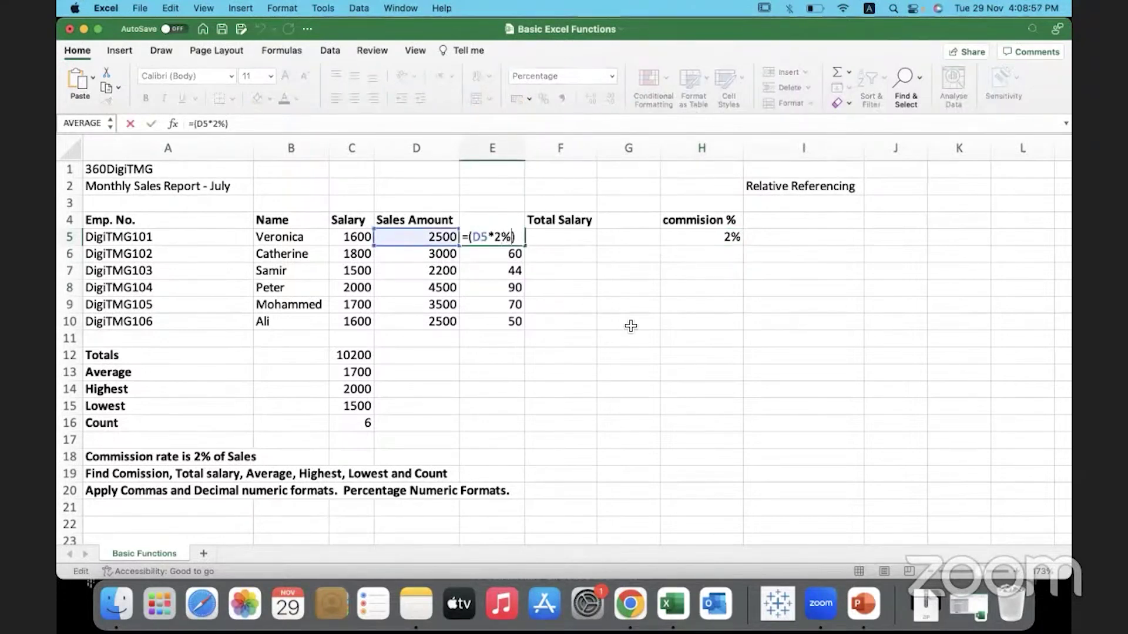
key(BackSpace)
key(BackSpace)
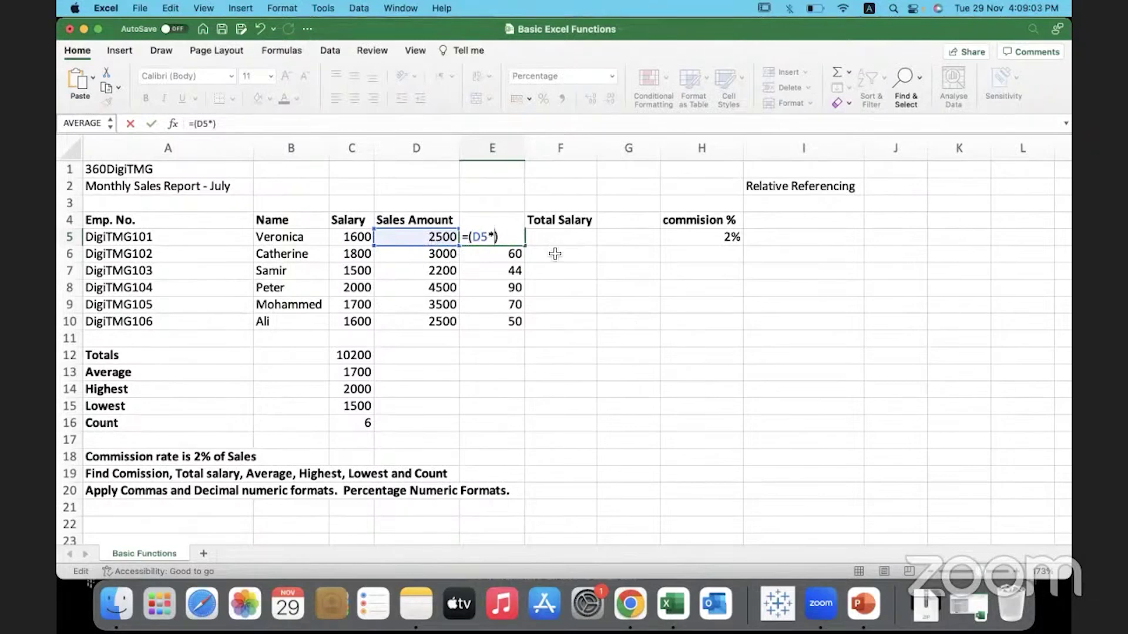
click(706, 241)
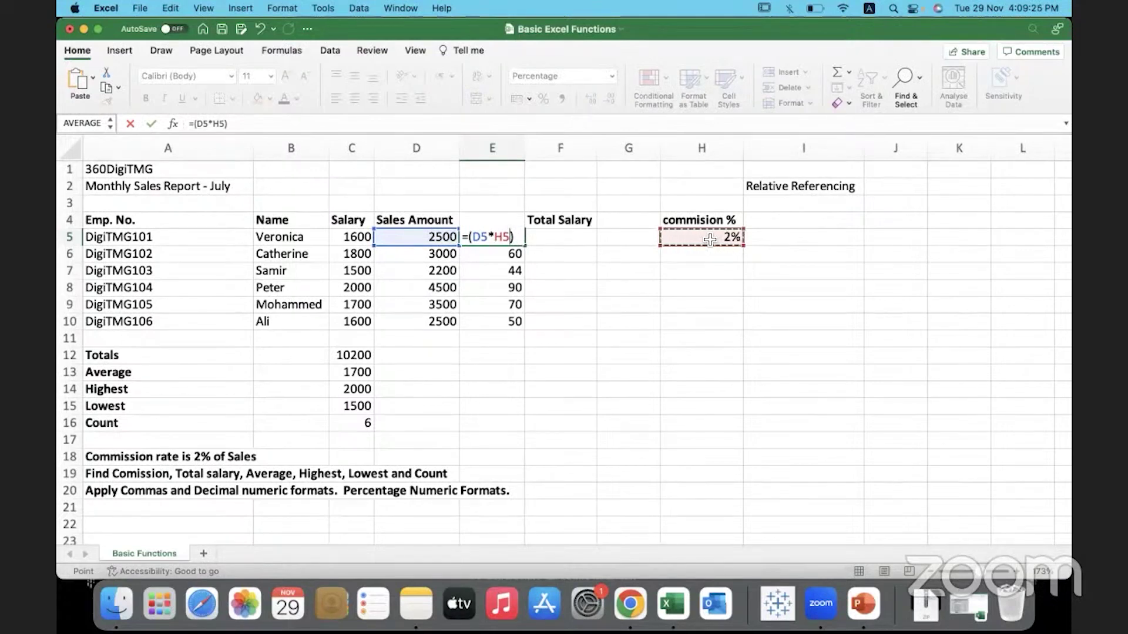
click(515, 238)
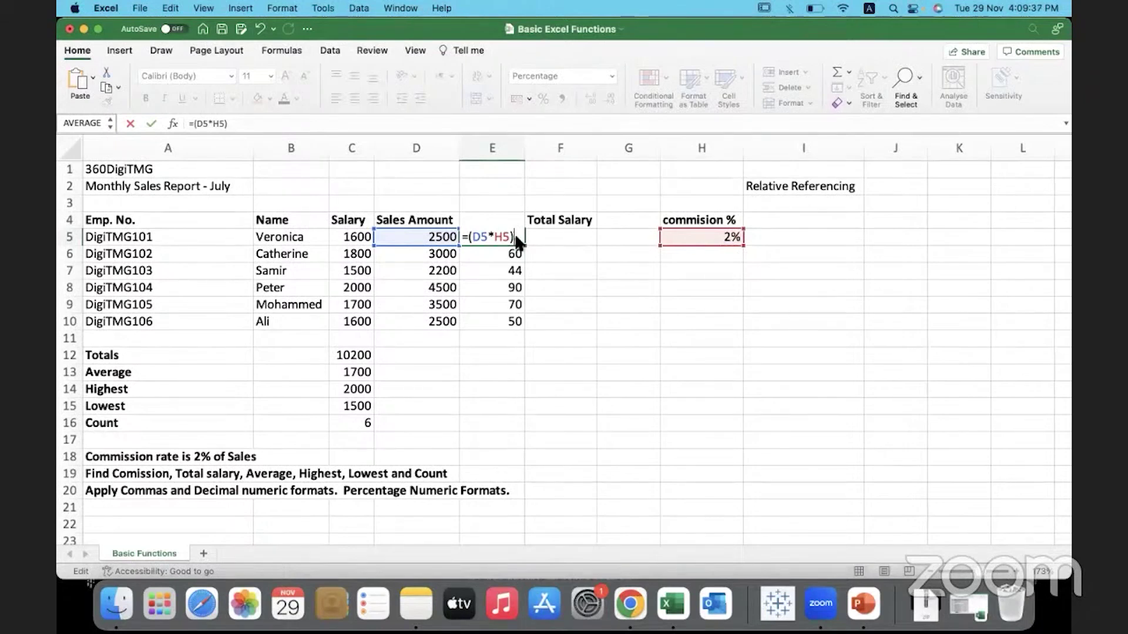
key(Return)
Fill the updated commission formula from E5 down to E10 and review the results in E6:E10.
click(494, 237)
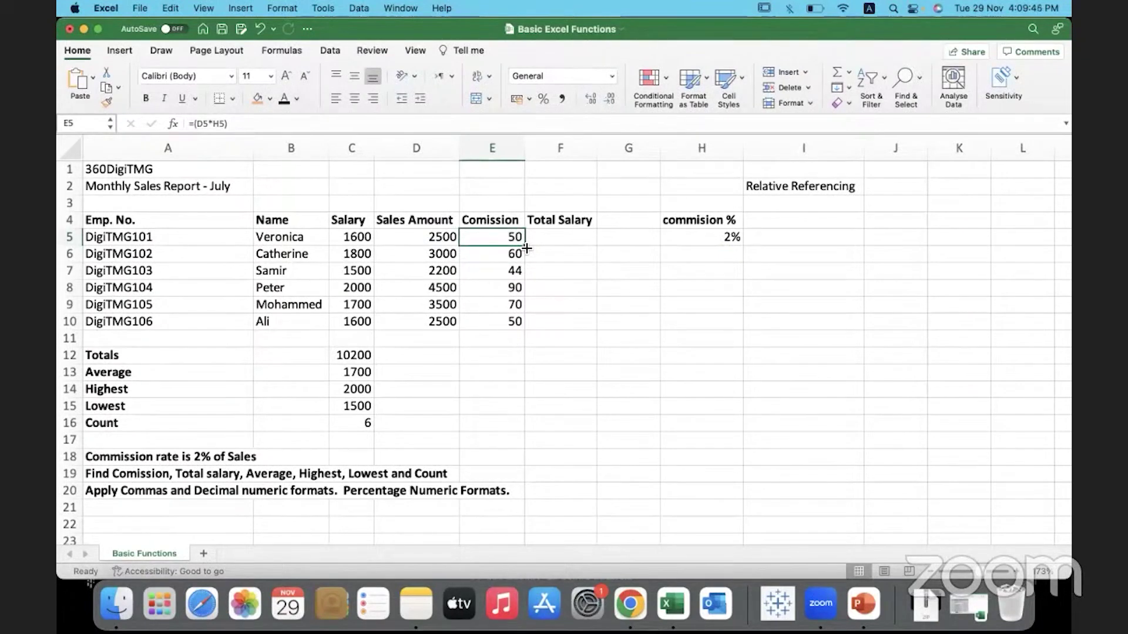
double_click(526, 248)
drag(500, 254, 495, 321)
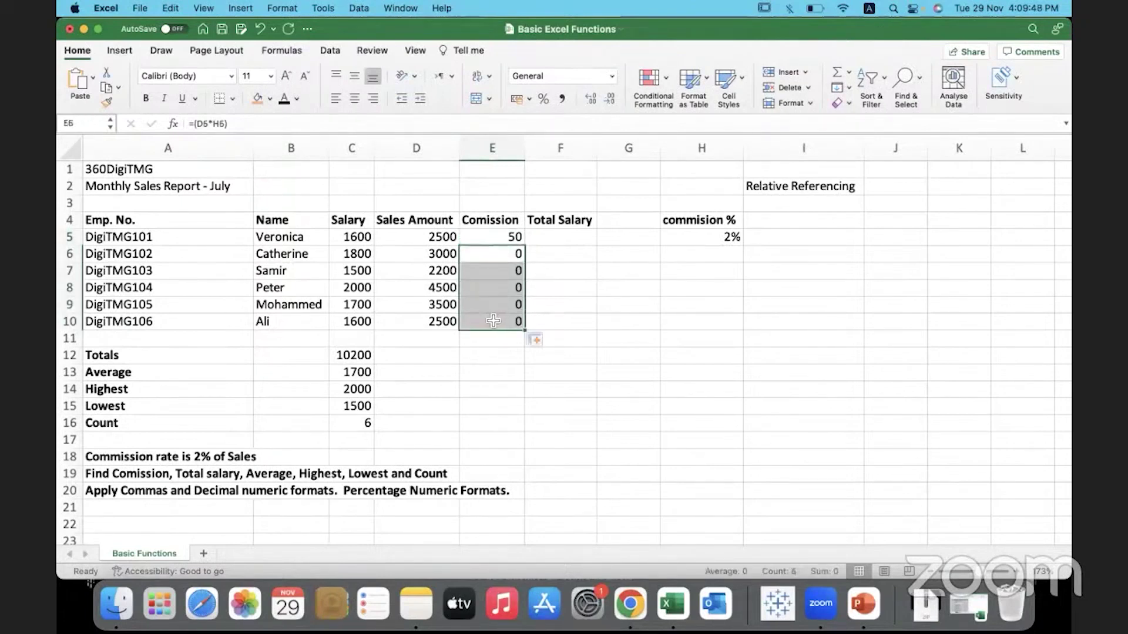
click(493, 366)
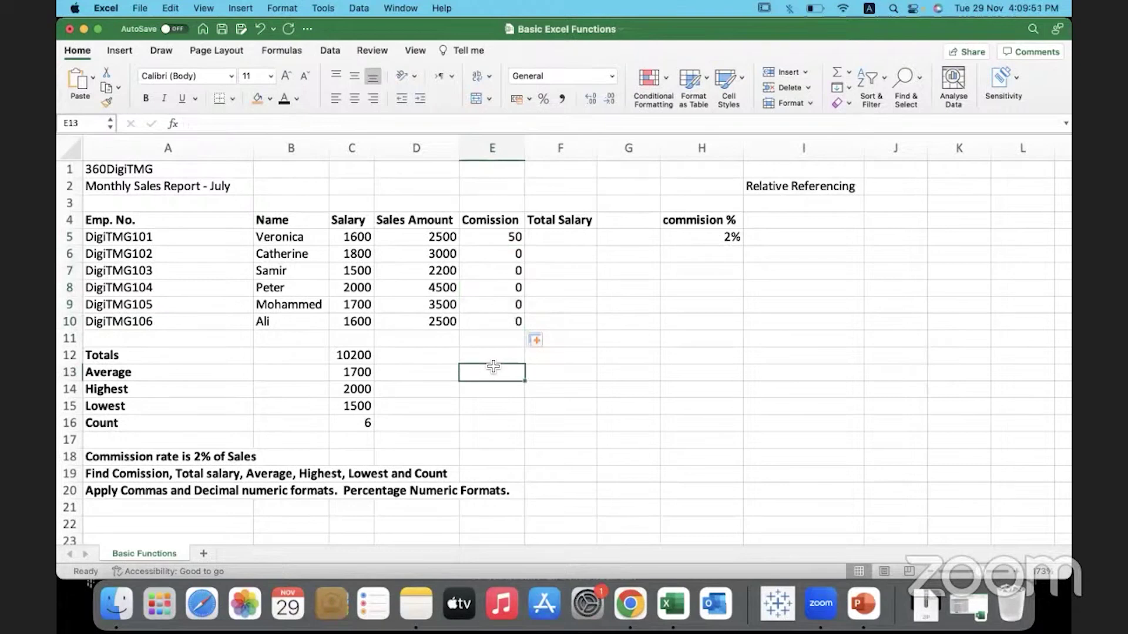
Examine the filled commission formulas in E6, E8 and E10 to see which rate cell in column H each references.
click(497, 253)
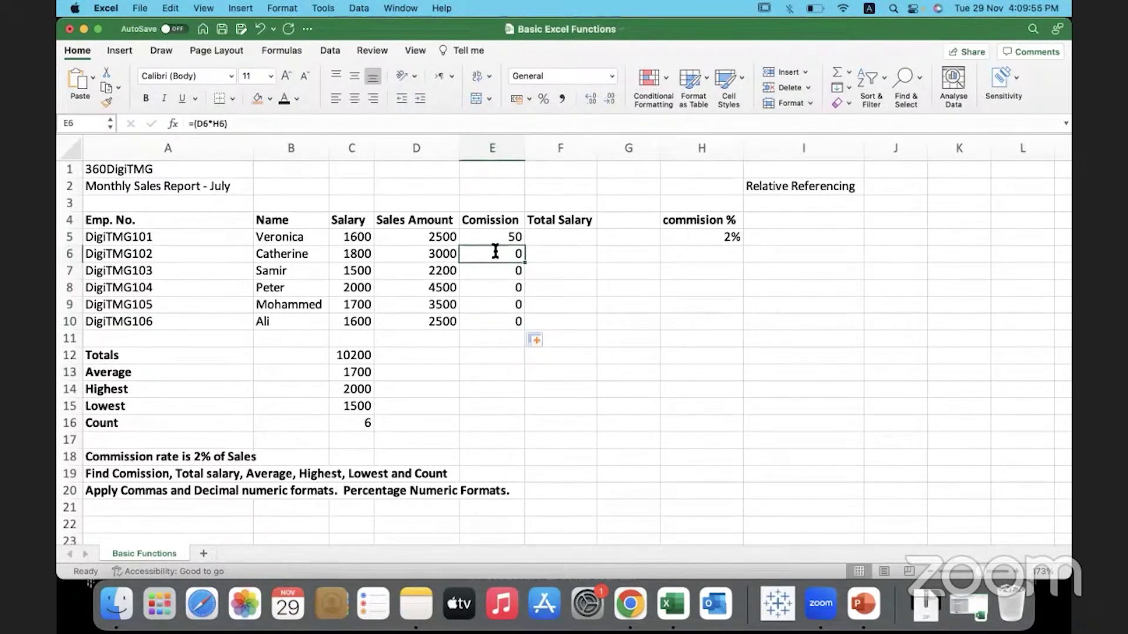
double_click(496, 252)
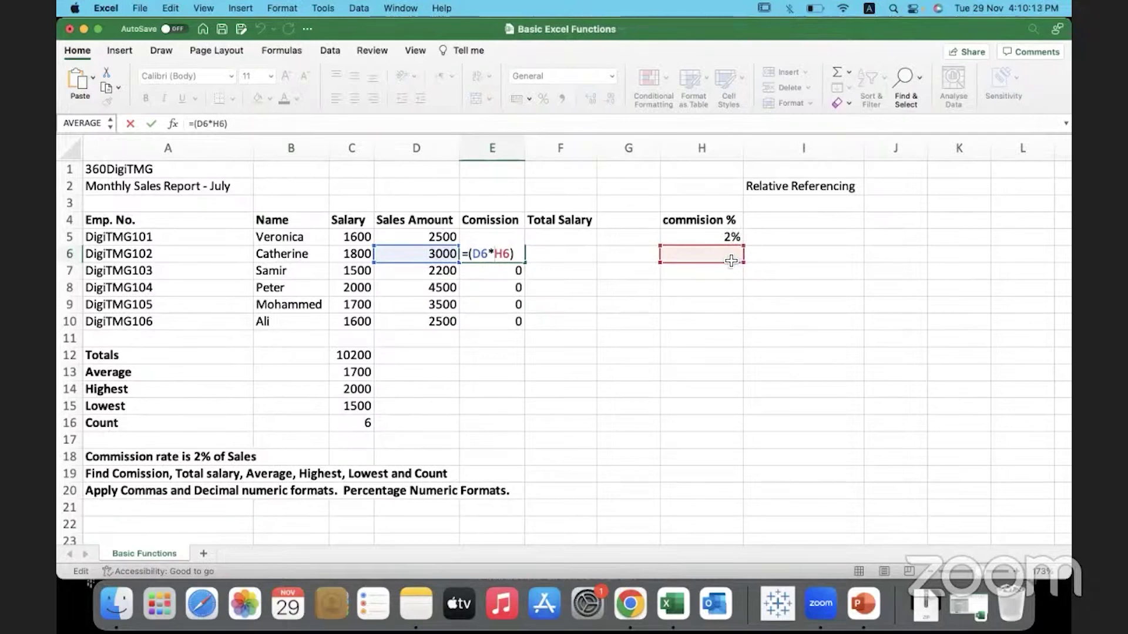
drag(494, 253, 508, 253)
click(474, 287)
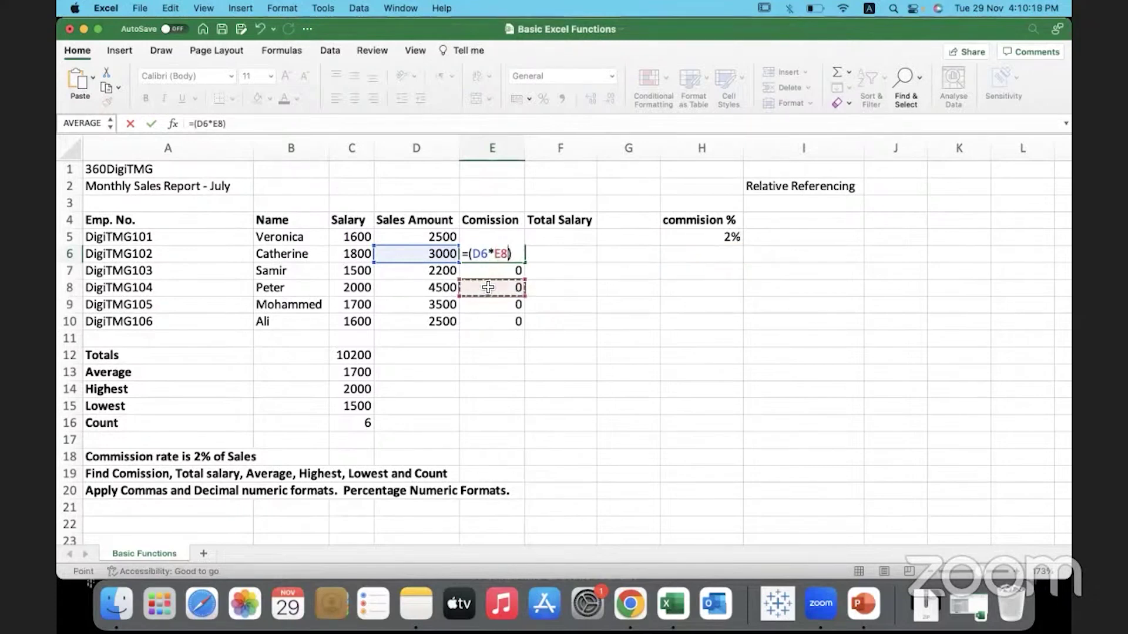
key(Return)
double_click(486, 286)
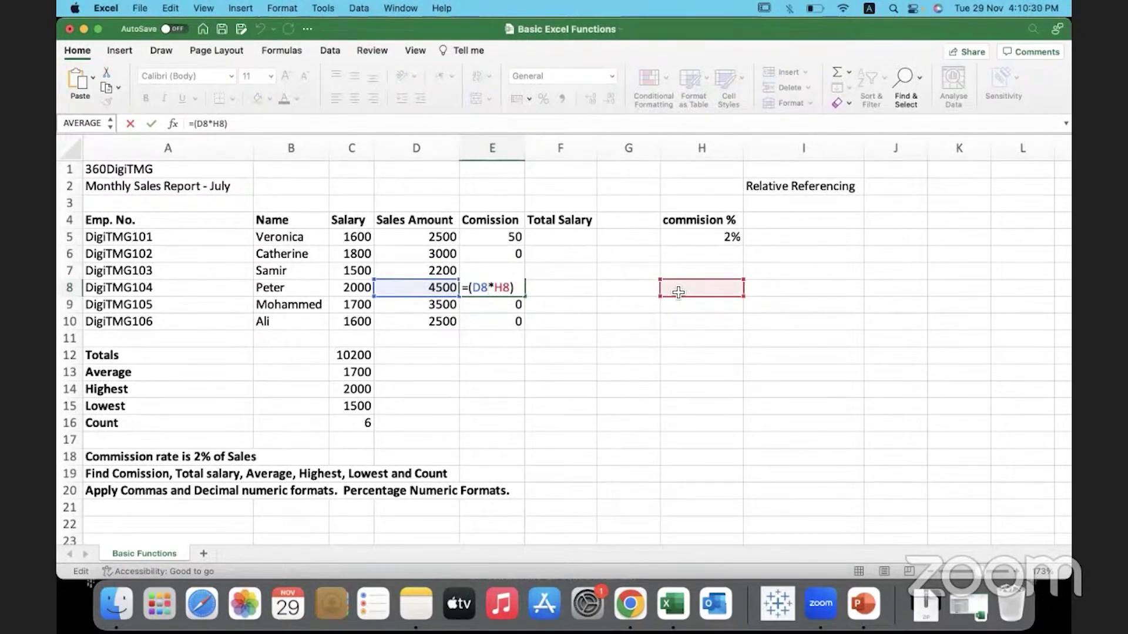
click(512, 326)
double_click(505, 321)
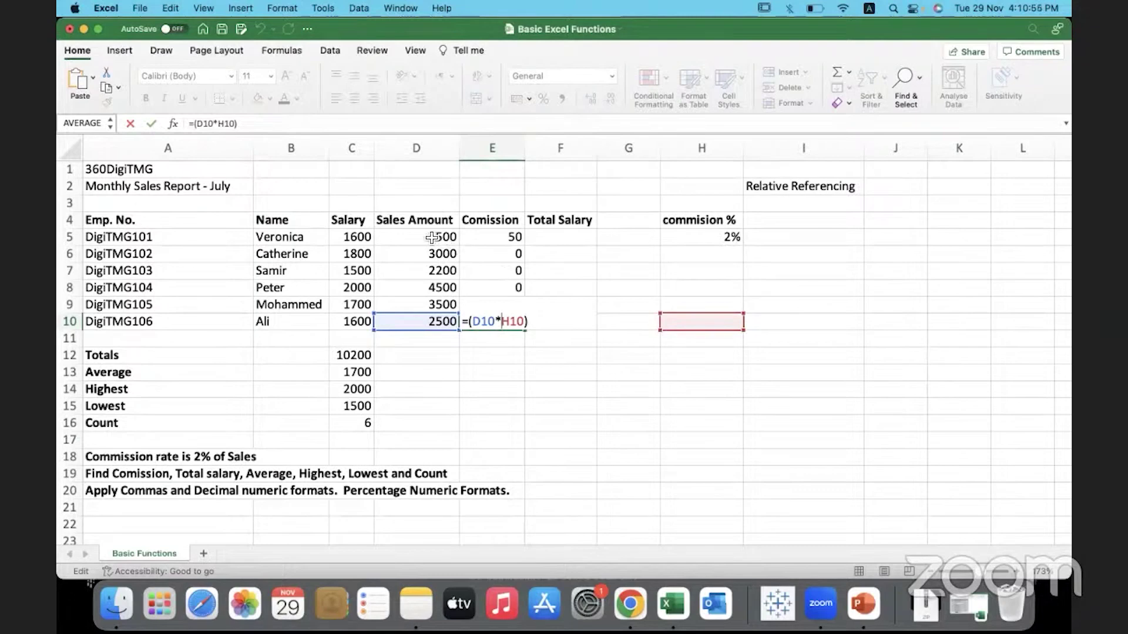
Close the E10 formula and compare the sales amounts in D5:D10 with the single rate cell H5.
key(ctrl+Return)
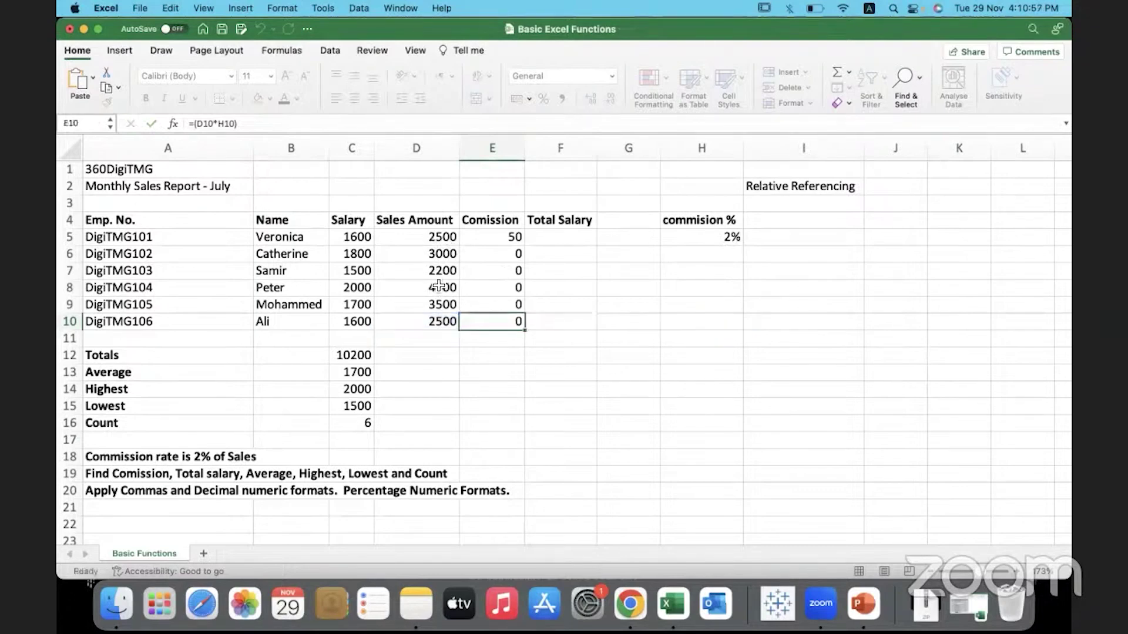
drag(418, 236, 420, 321)
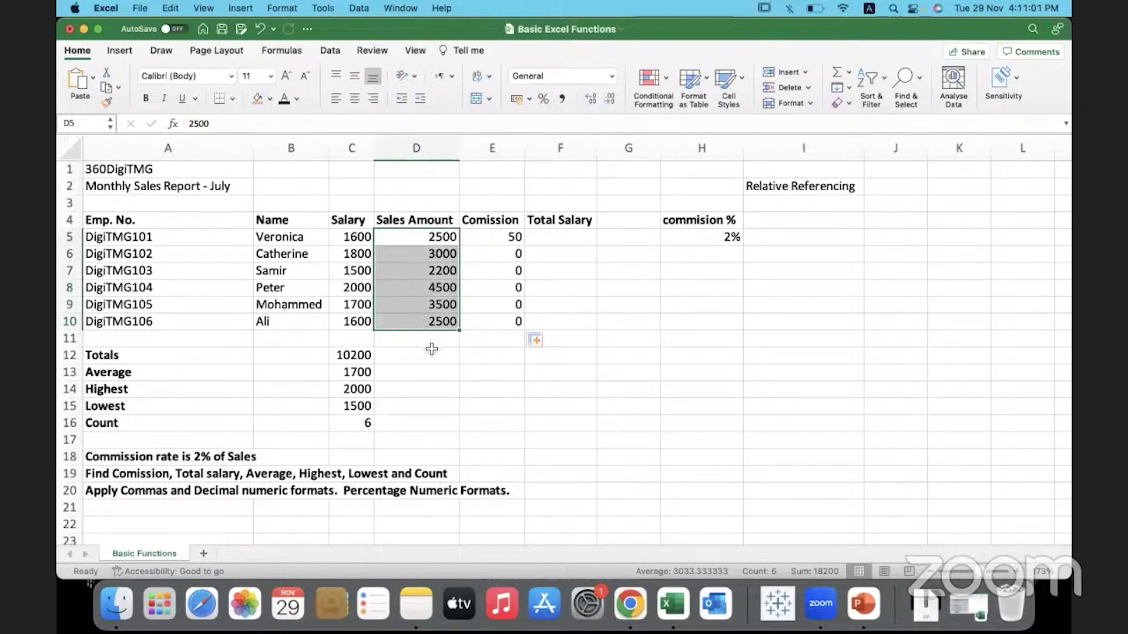
click(432, 347)
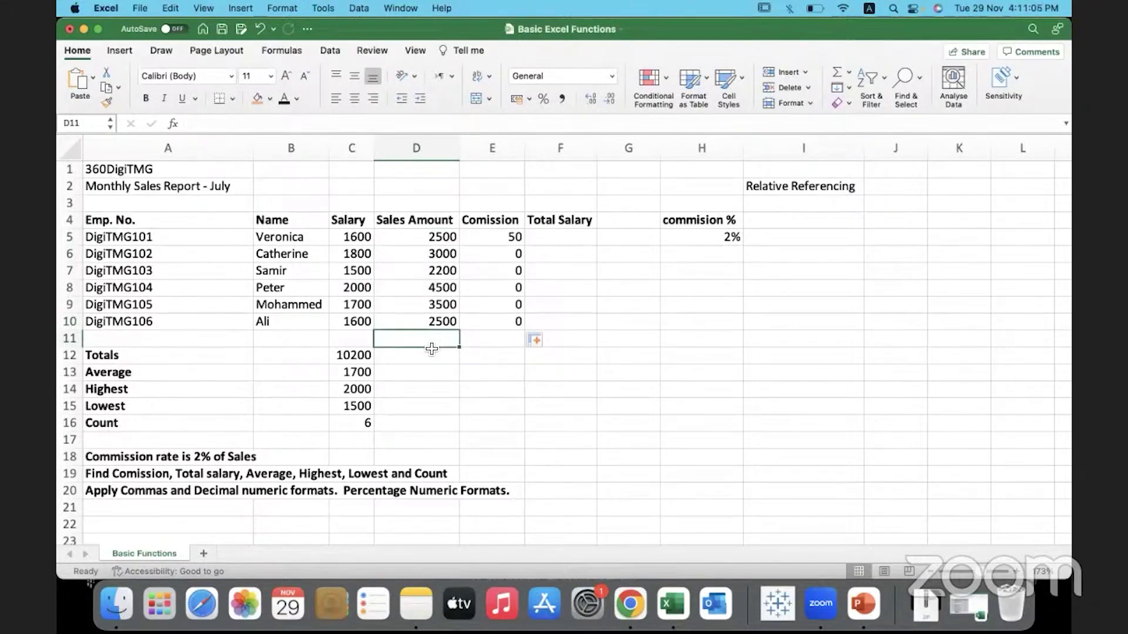
click(683, 242)
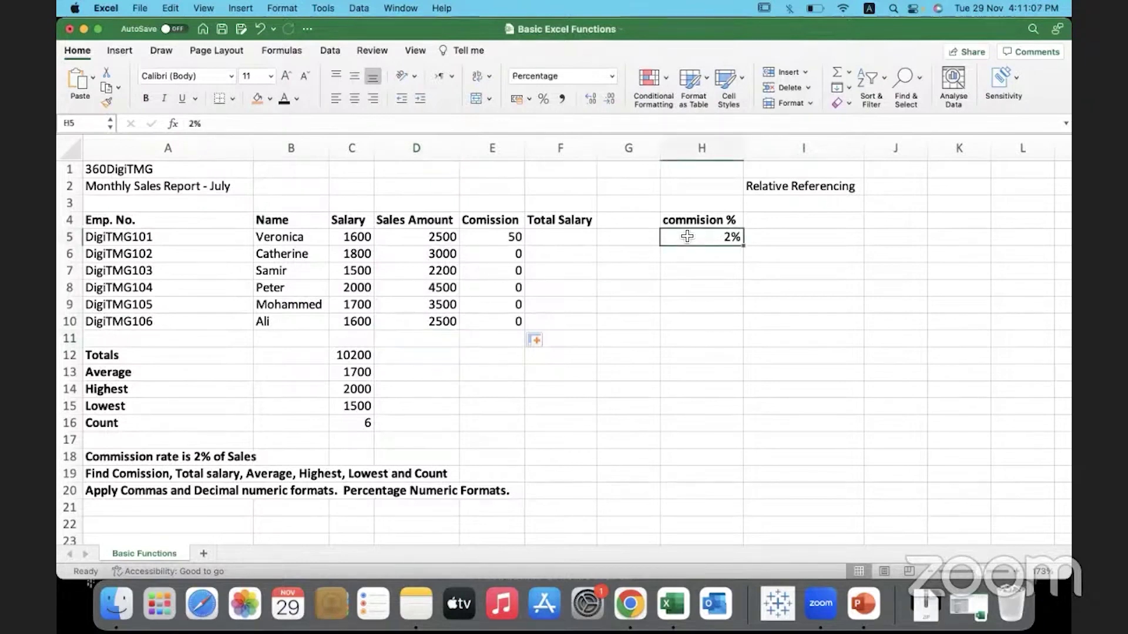
mouse_move(688, 246)
mouse_down()
mouse_move(692, 319)
mouse_move(694, 241)
mouse_up()
Enter the note "Absolute Referencing" in cell I3, below the relative referencing note.
click(800, 204)
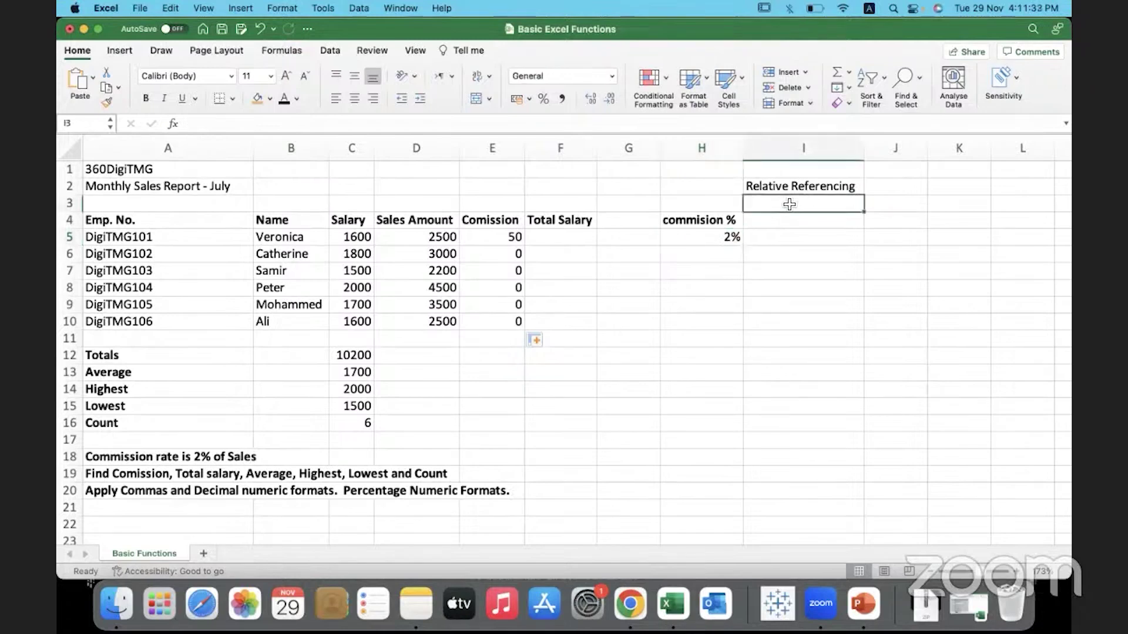
text(A)
text(olku)
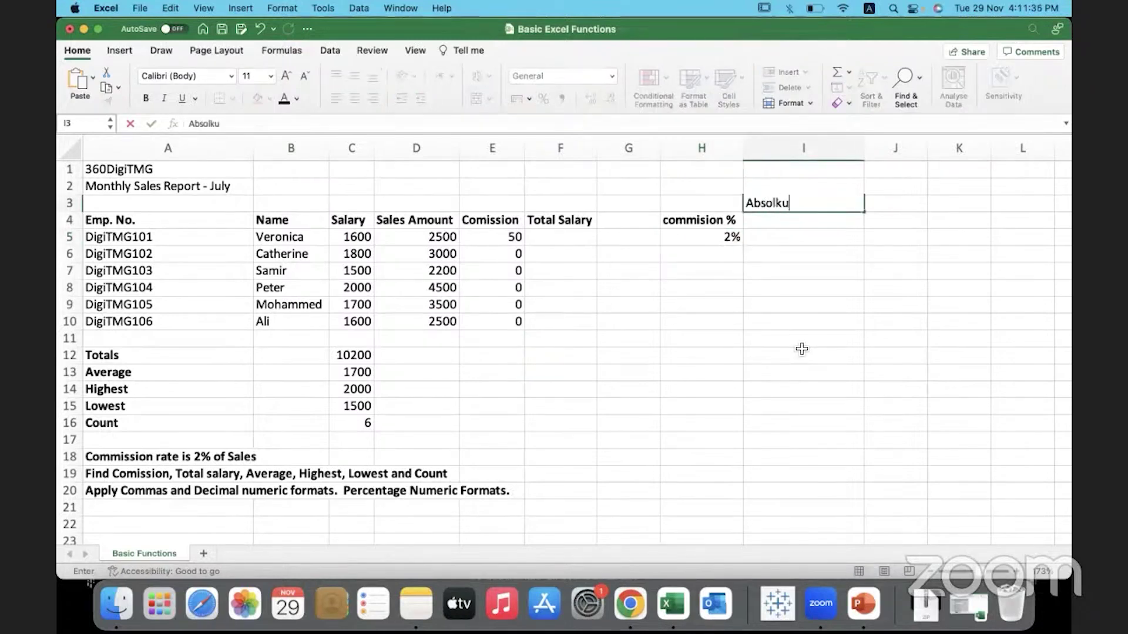
key(BackSpace)
key(BackSpace)
key(BackSpace)
text(ute Ref)
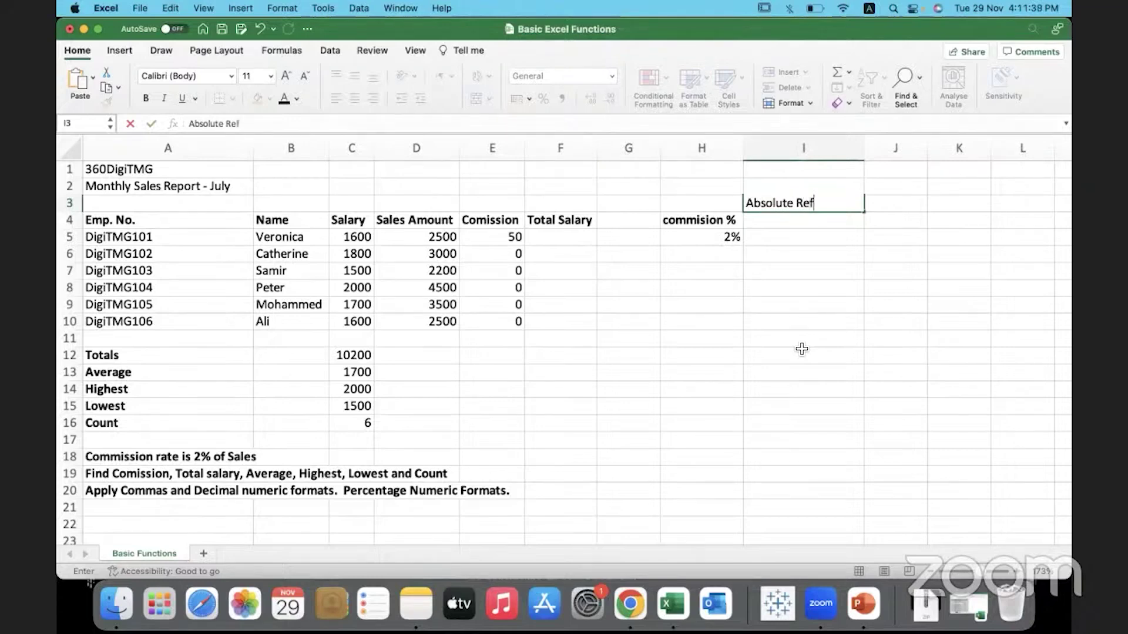
text(erencing)
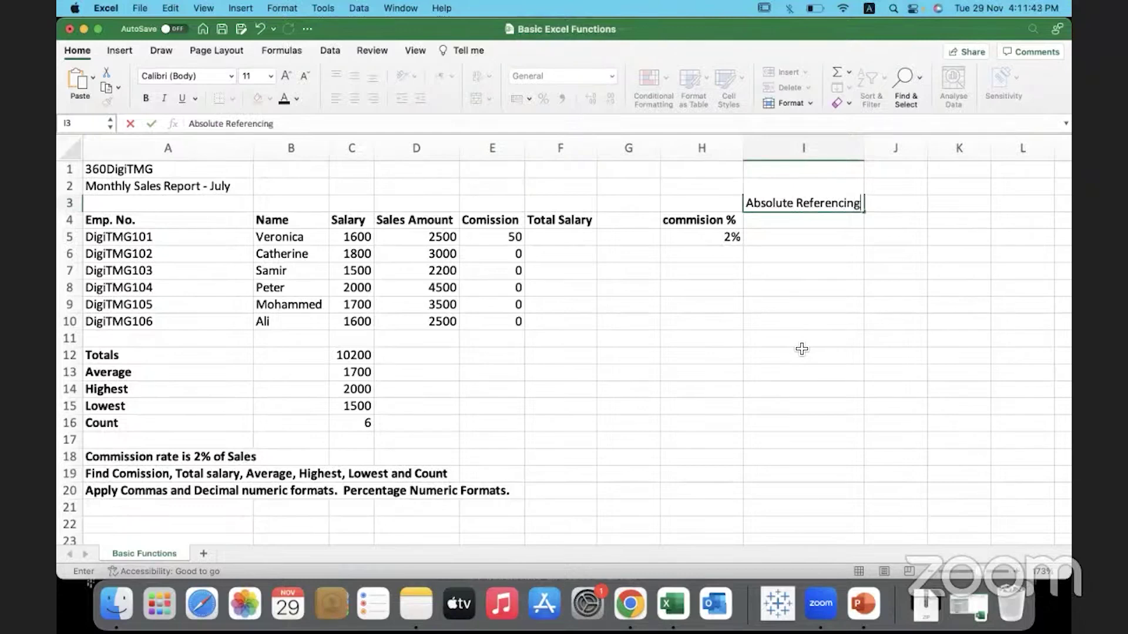
click(779, 305)
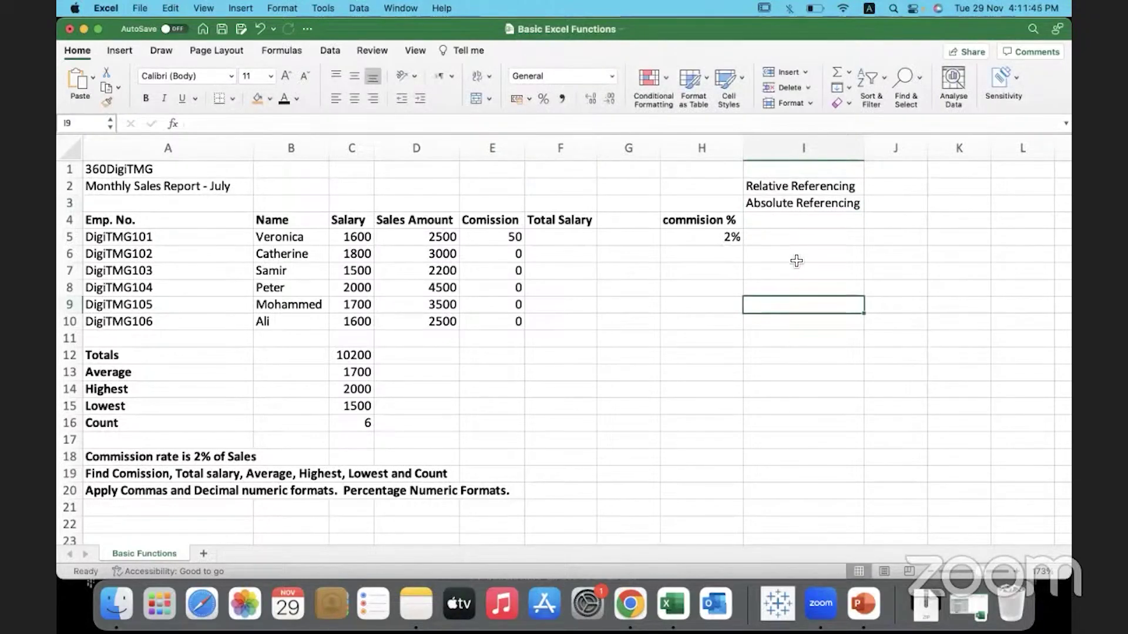
Review the sales range D5:D10, the absolute referencing note in I3 and the commission rate in H5.
click(417, 238)
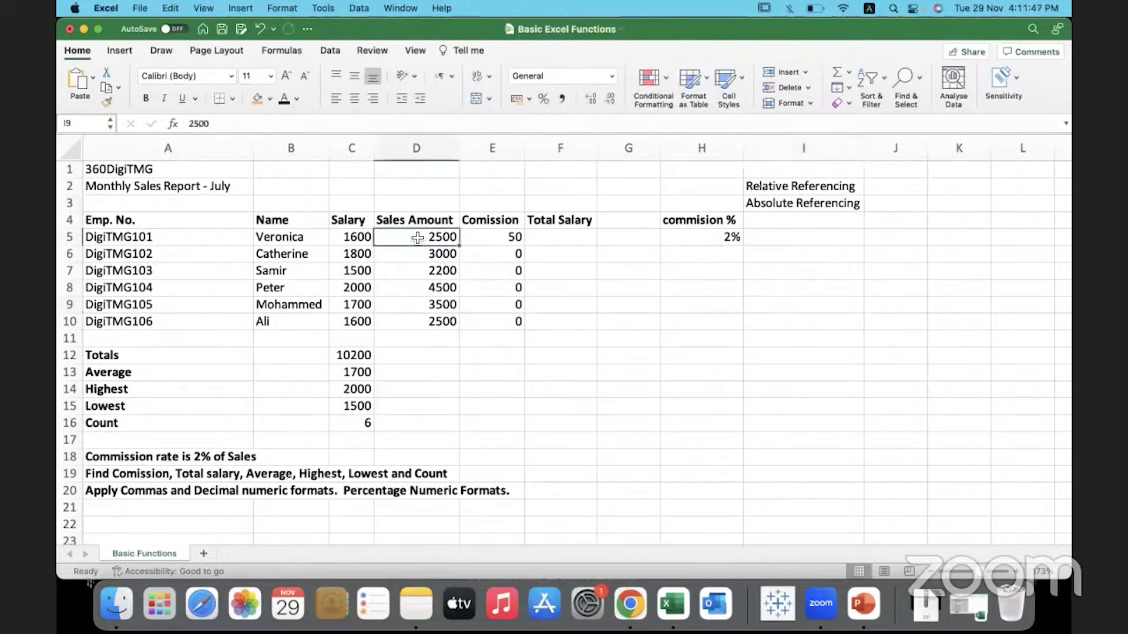
drag(417, 237, 418, 323)
click(418, 327)
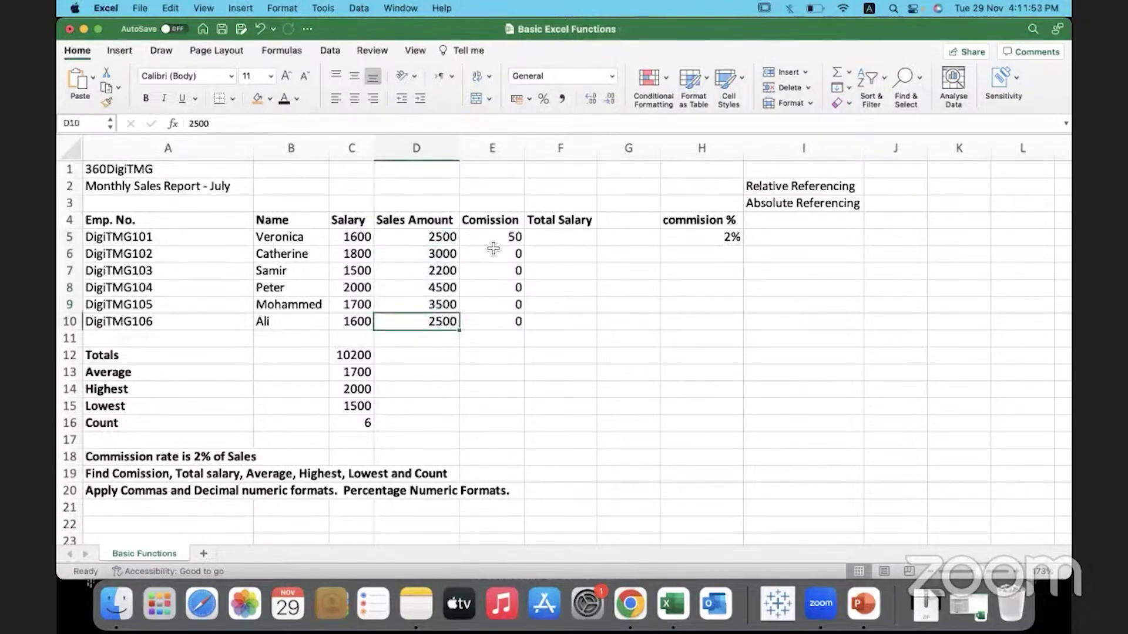
click(818, 203)
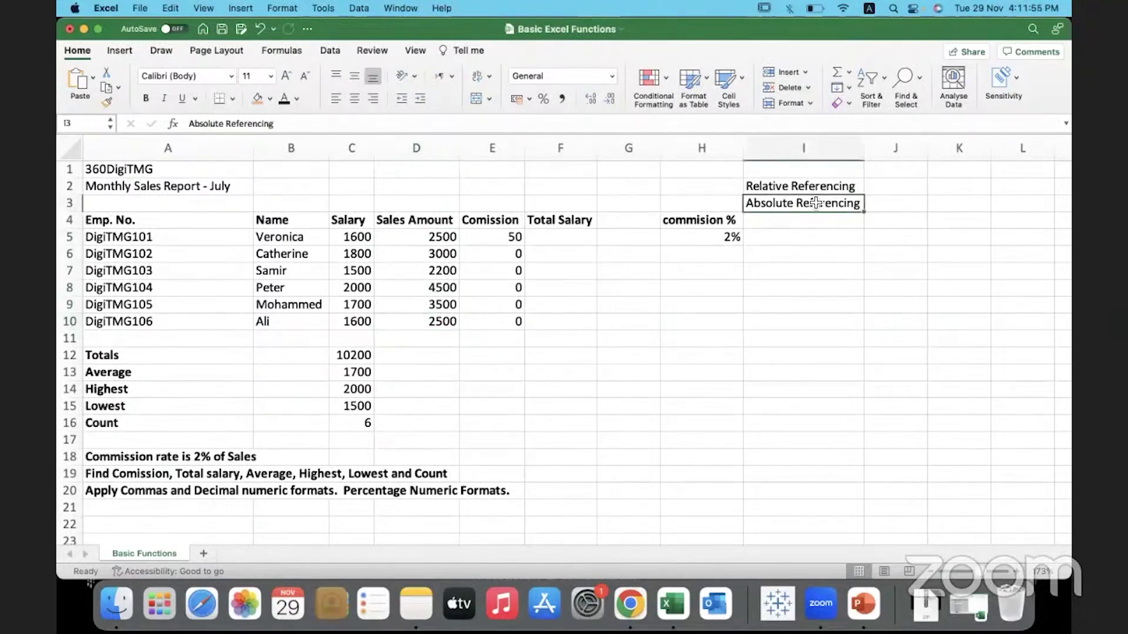
click(692, 242)
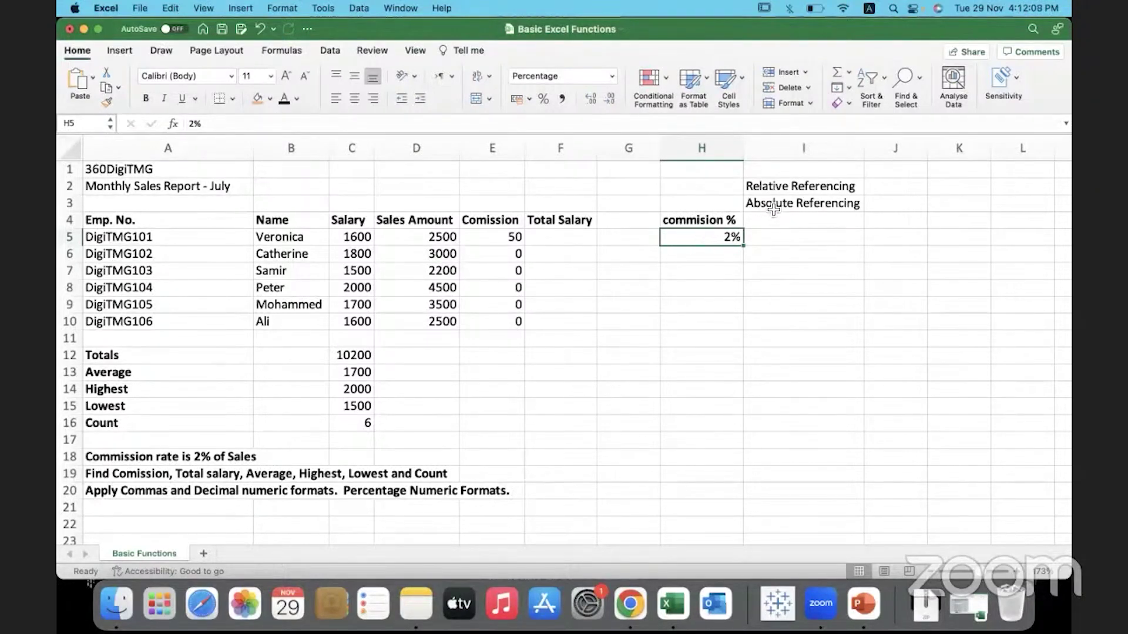
Make the rate reference in E5's commission formula absolute so it reads =(D5*$H$5).
double_click(500, 237)
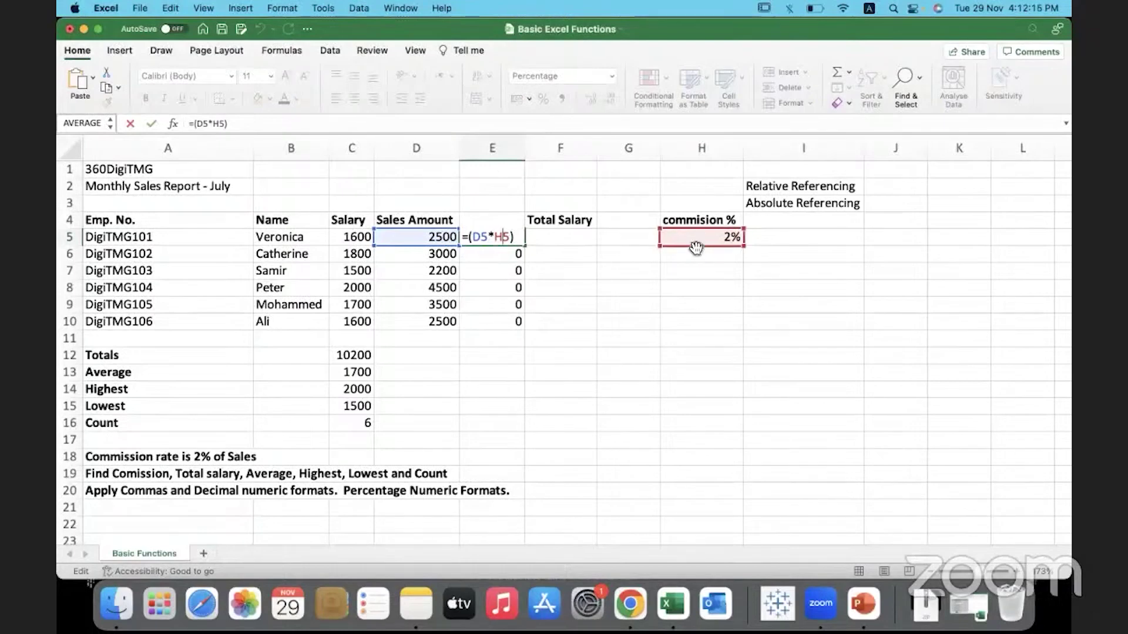
key(Left)
key(Left)
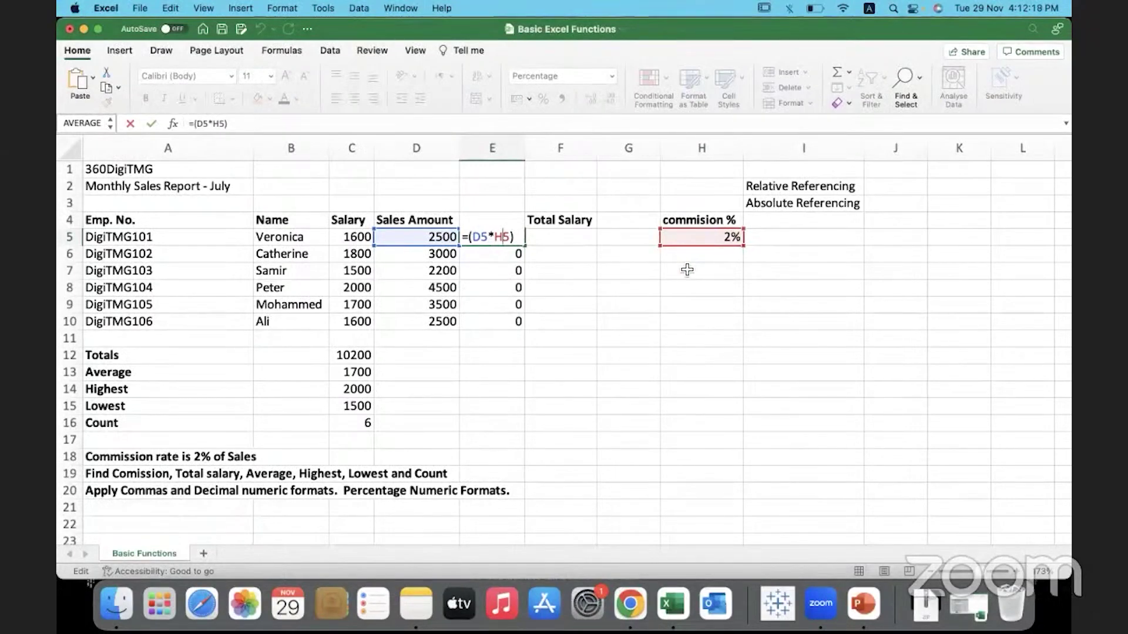
double_click(502, 239)
key(F4)
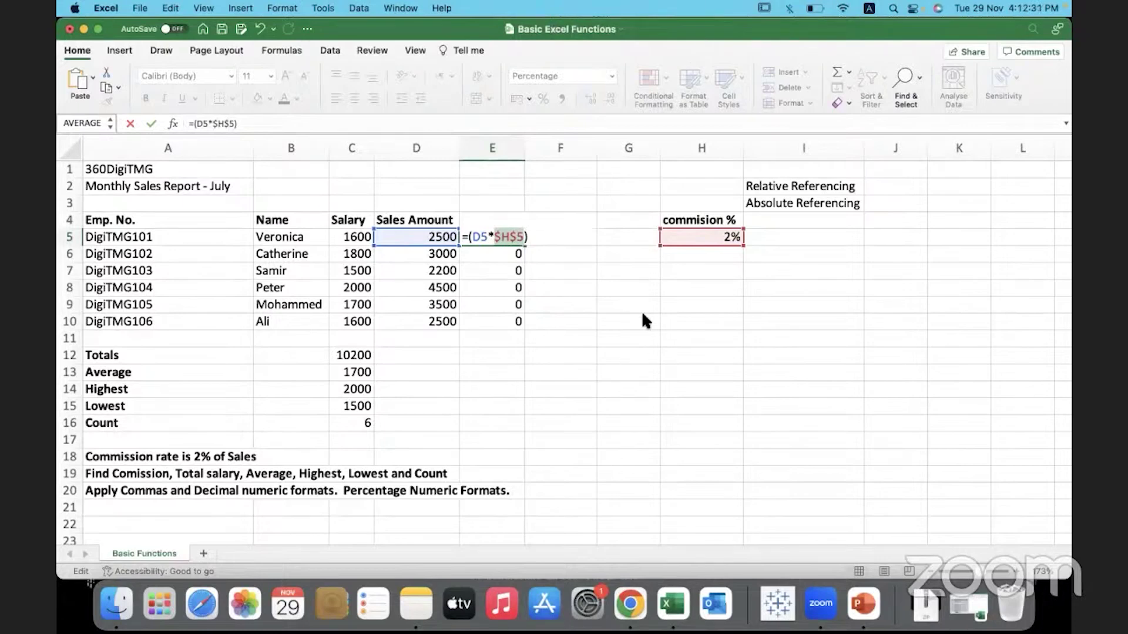
Annotate the sheet with a handwritten 'F4' in quotes and an arrow from $H$5 to the rate cell, and clear the drawings.
mouse_move(648, 315)
mouse_down()
mouse_move(611, 324)
mouse_move(634, 404)
mouse_up()
mouse_move(614, 366)
mouse_down()
mouse_move(647, 352)
mouse_move(721, 361)
mouse_move(721, 401)
mouse_up()
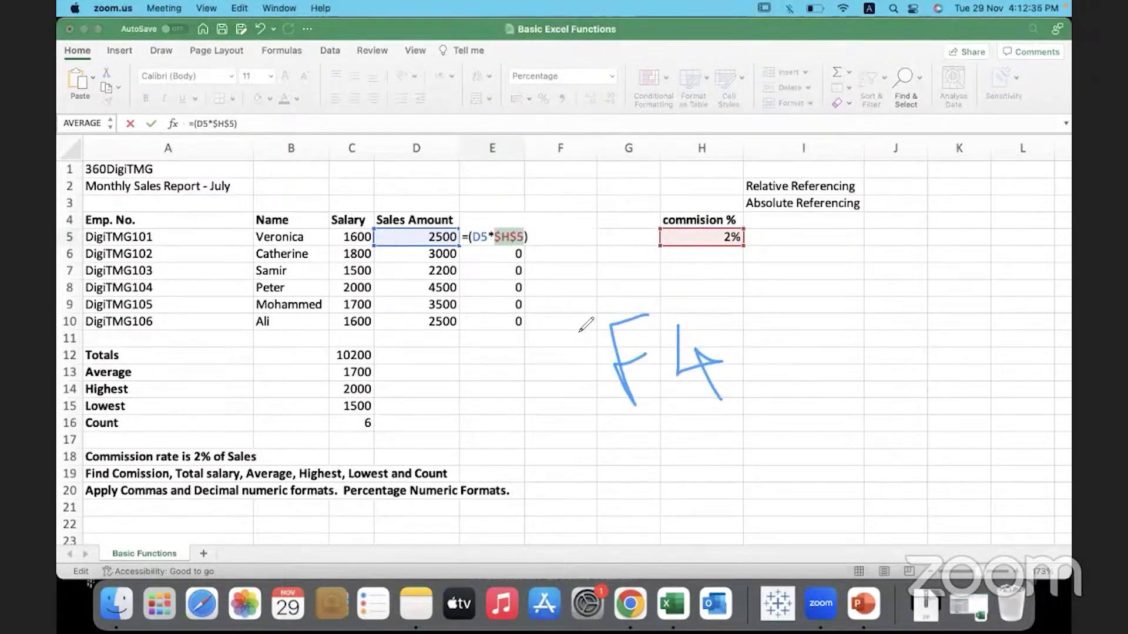
drag(577, 330, 584, 355)
drag(718, 289, 730, 311)
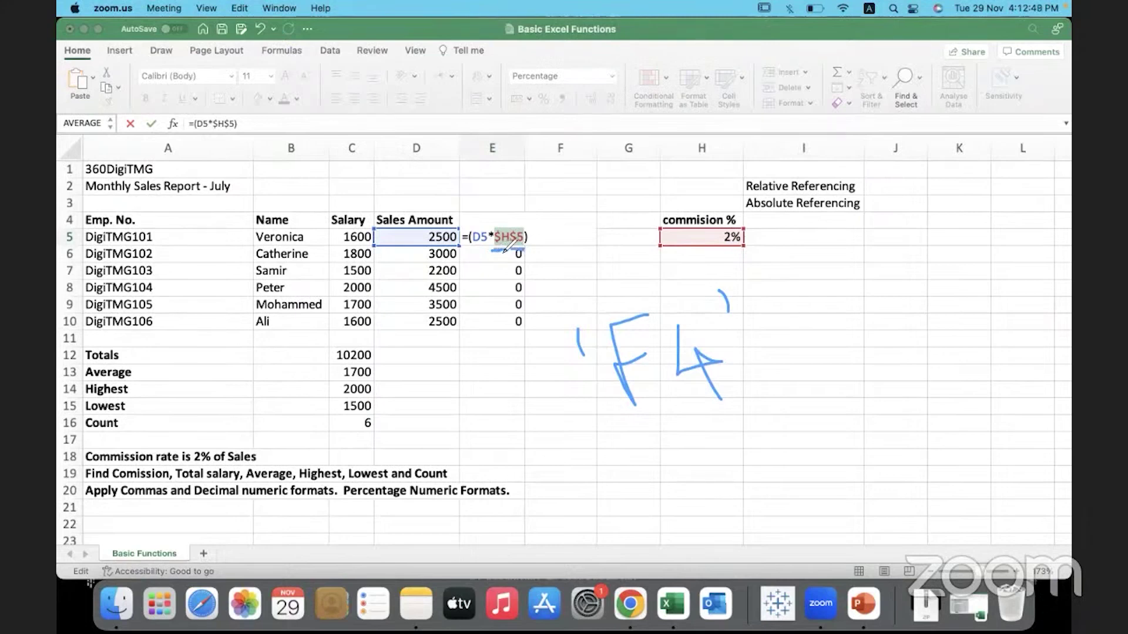
mouse_move(509, 226)
mouse_down()
mouse_move(651, 166)
mouse_move(687, 234)
mouse_up()
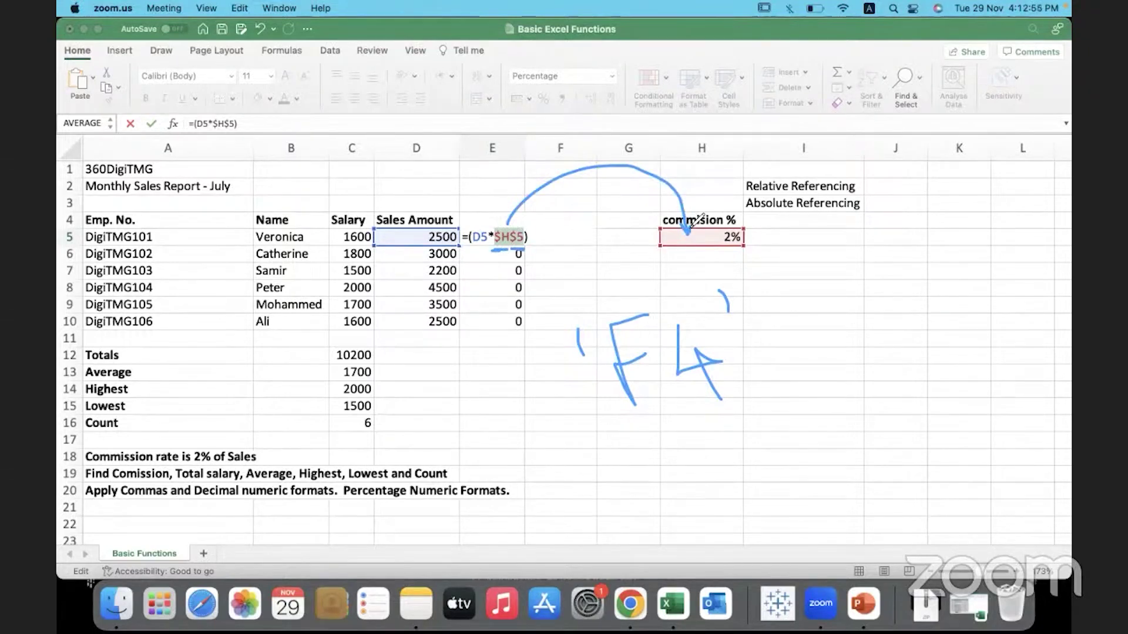
mouse_move(663, 256)
mouse_down()
mouse_move(763, 258)
mouse_move(743, 263)
mouse_move(758, 269)
mouse_up()
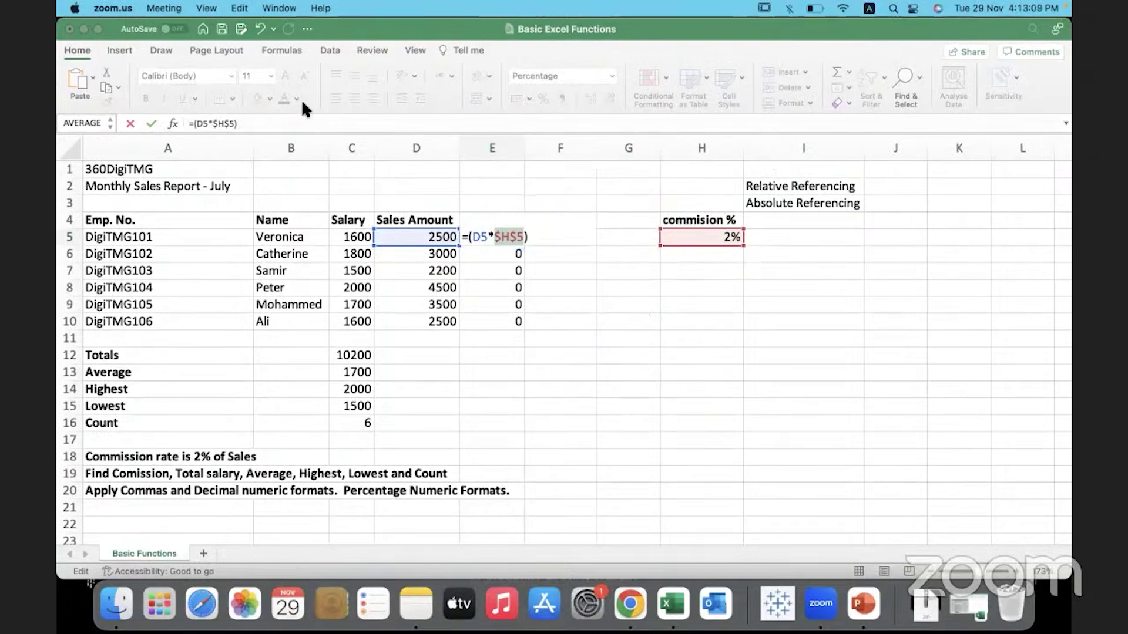
Cycle the rate reference in E5's formula through its reference forms, including H$5, commit the formula and reselect E5.
click(509, 236)
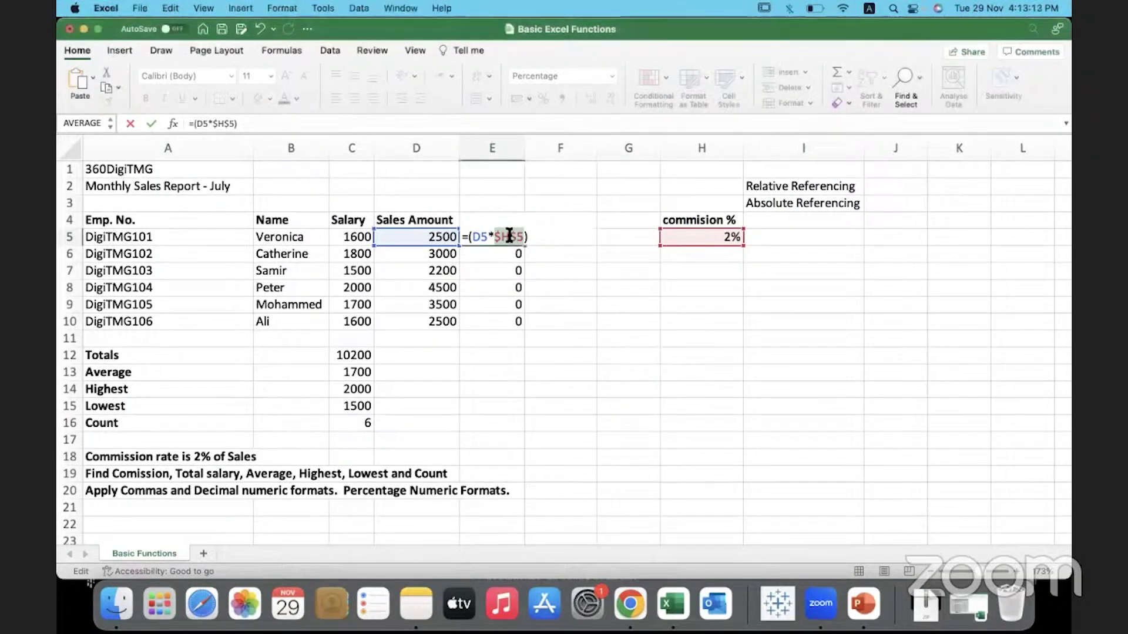
key(F4)
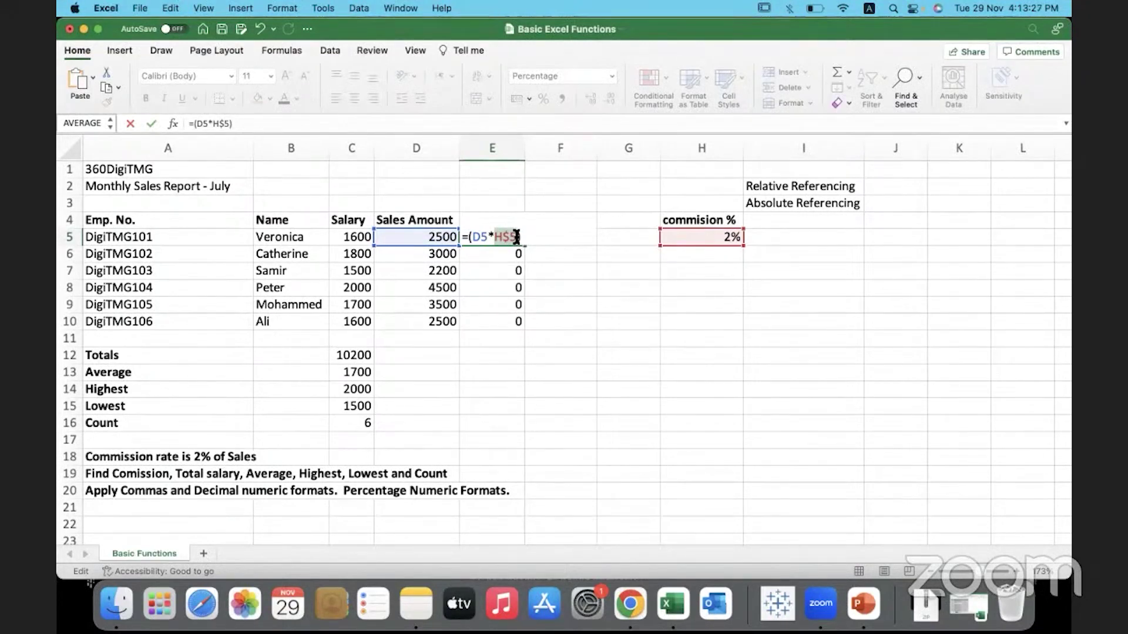
text($)
key(F4)
key(F4)
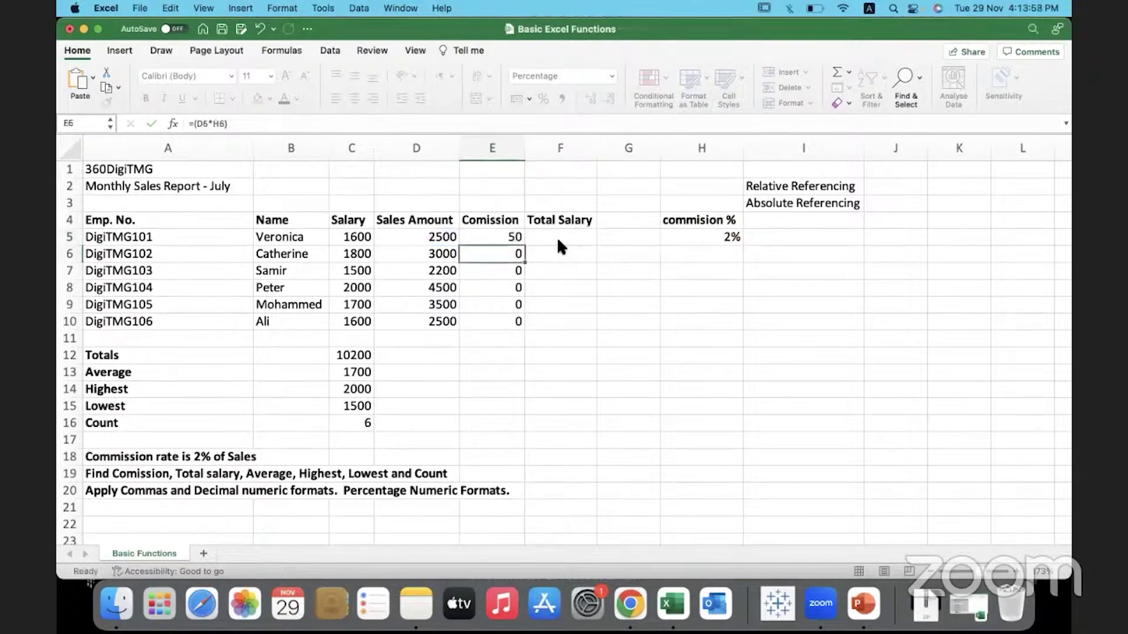
click(508, 234)
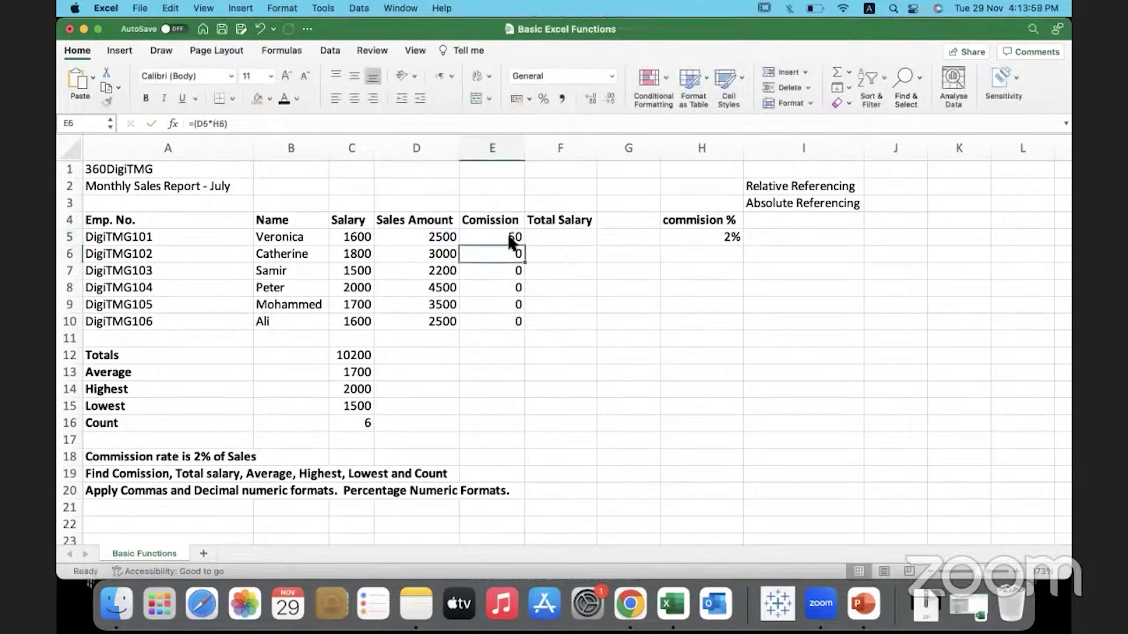